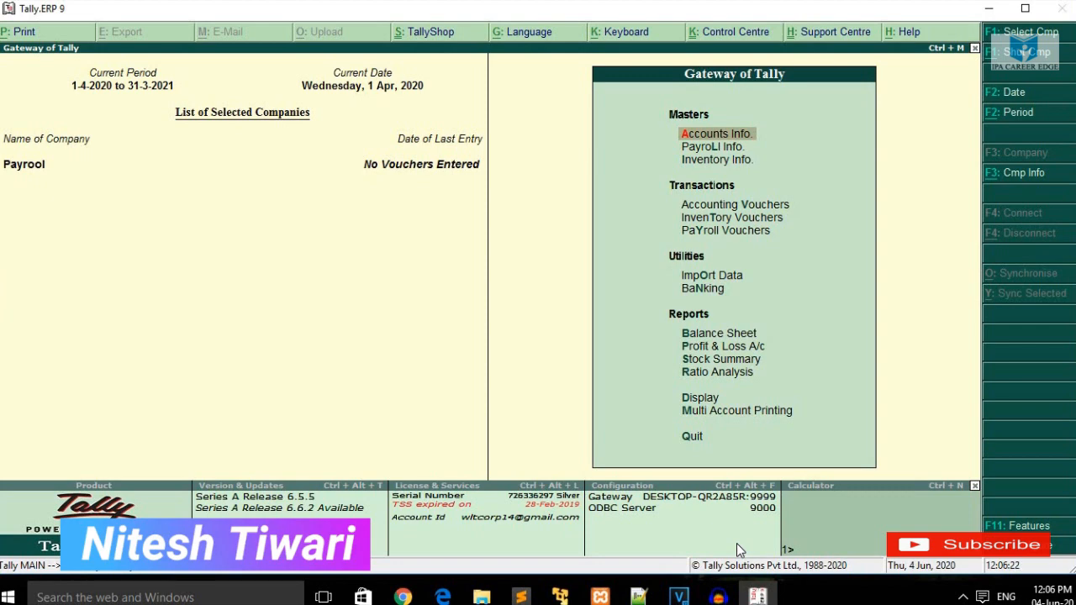
Open the list of pay heads for alteration from the payroll information masters.
{"action": "key", "text": "Down"}
{"action": "key", "text": "Return"}
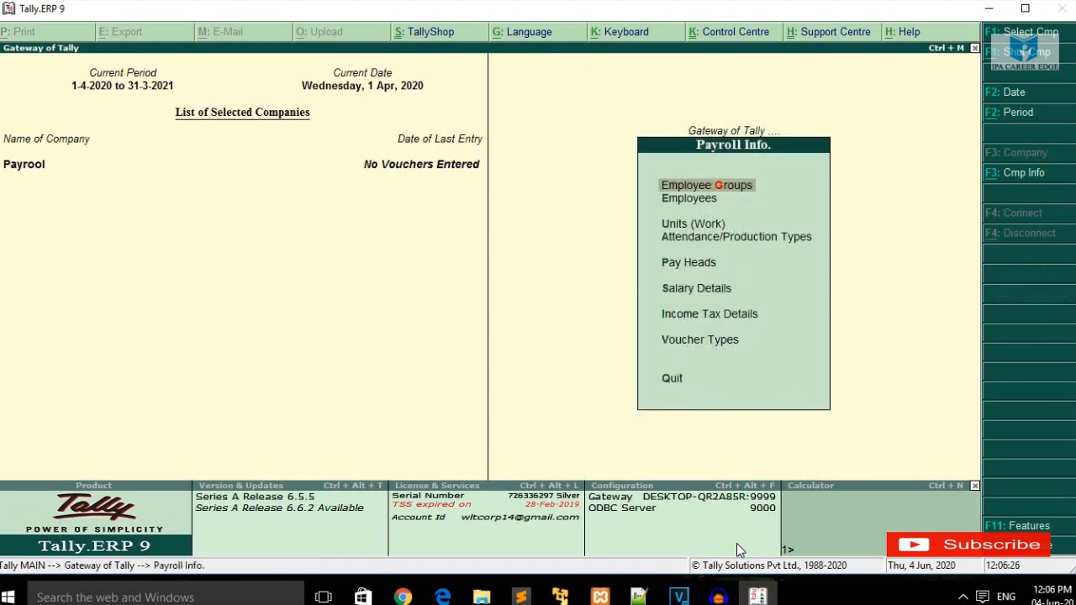
{"action": "key", "text": "Down"}
{"action": "key", "text": "Down"}
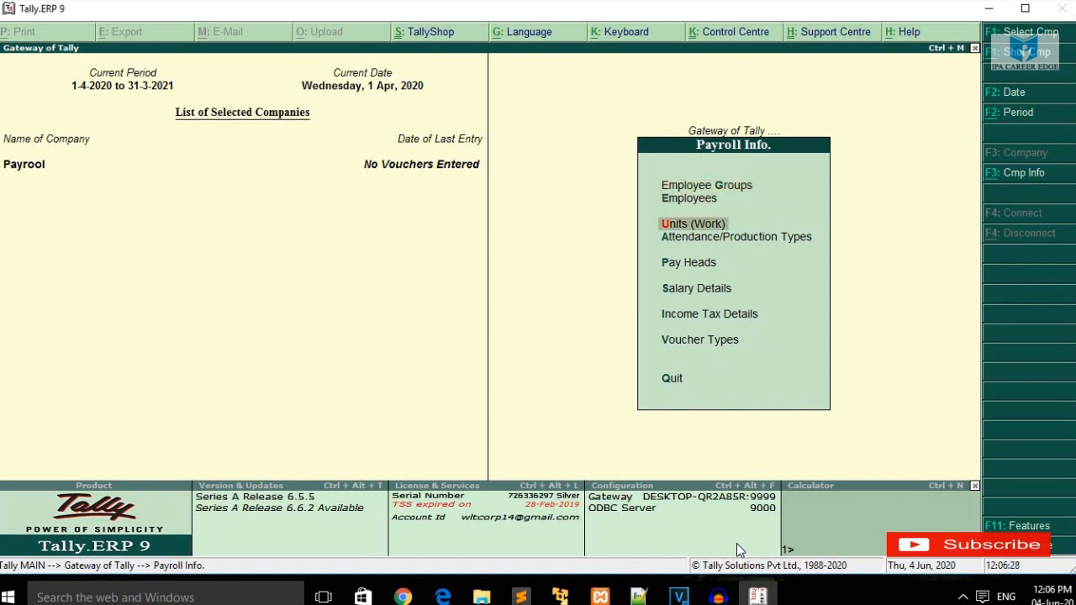
{"action": "key", "text": "Down"}
{"action": "key", "text": "Down"}
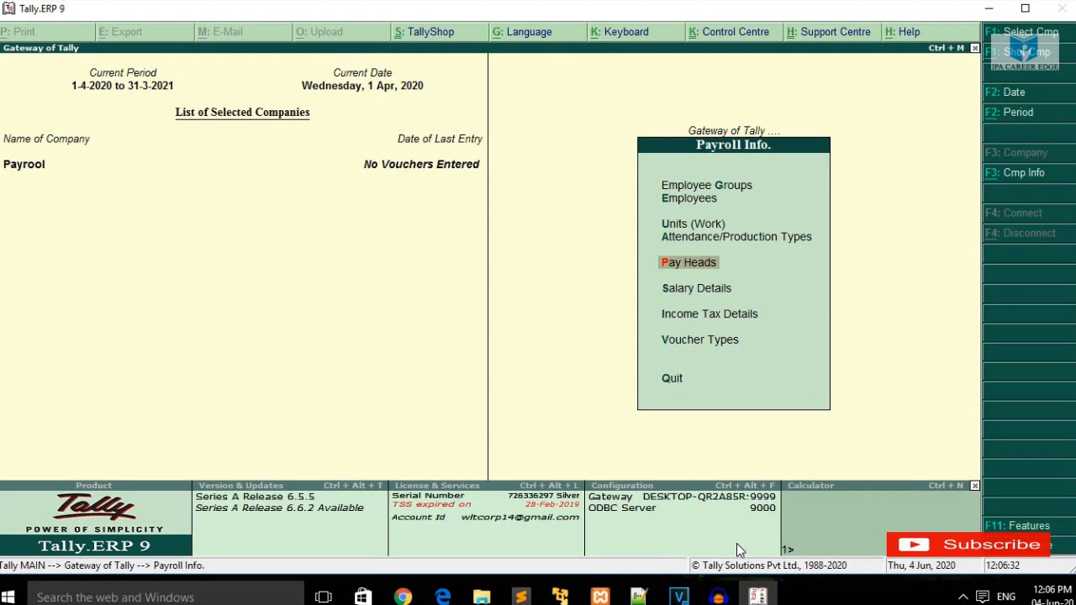
{"action": "key", "text": "Return"}
{"action": "key", "text": "Down"}
{"action": "key", "text": "Down"}
{"action": "key", "text": "Return"}
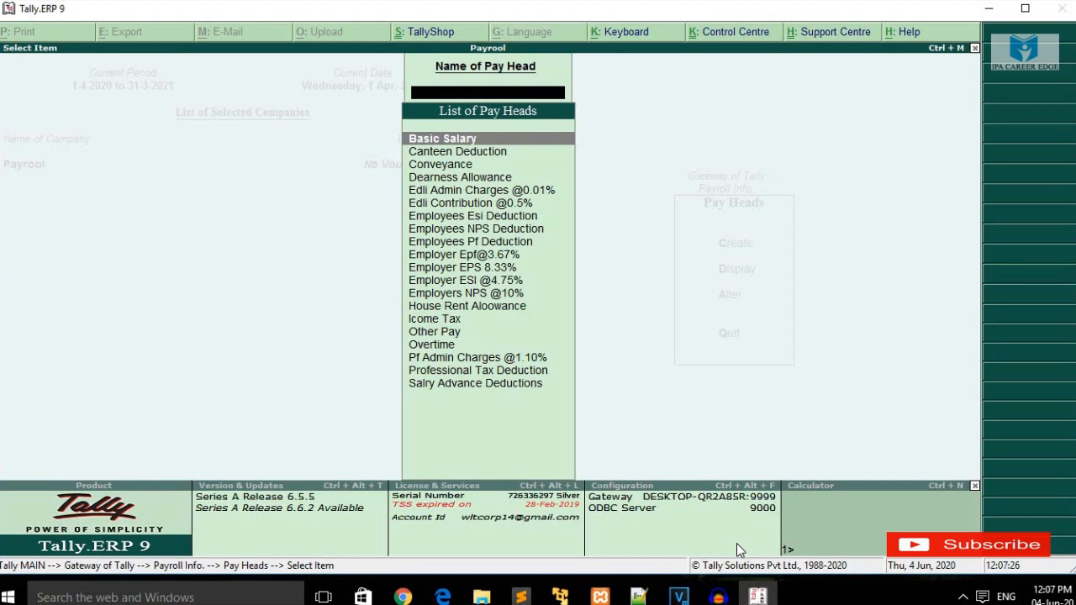
Find the Employer EPS 8.33% pay head with "Eps" and open it for alteration.
{"action": "type", "text": "E"}
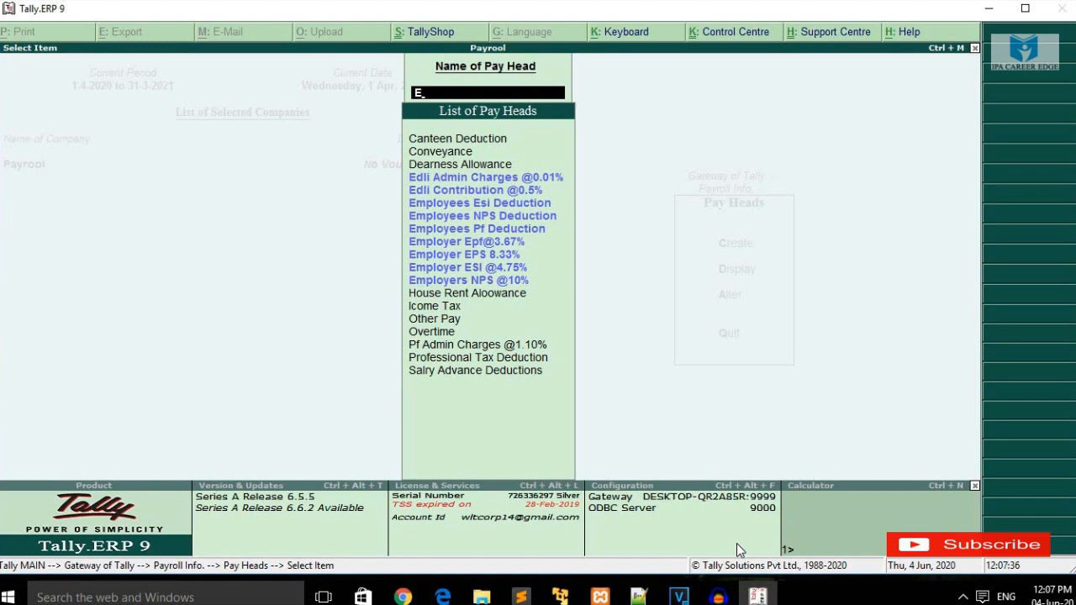
{"action": "type", "text": "ps"}
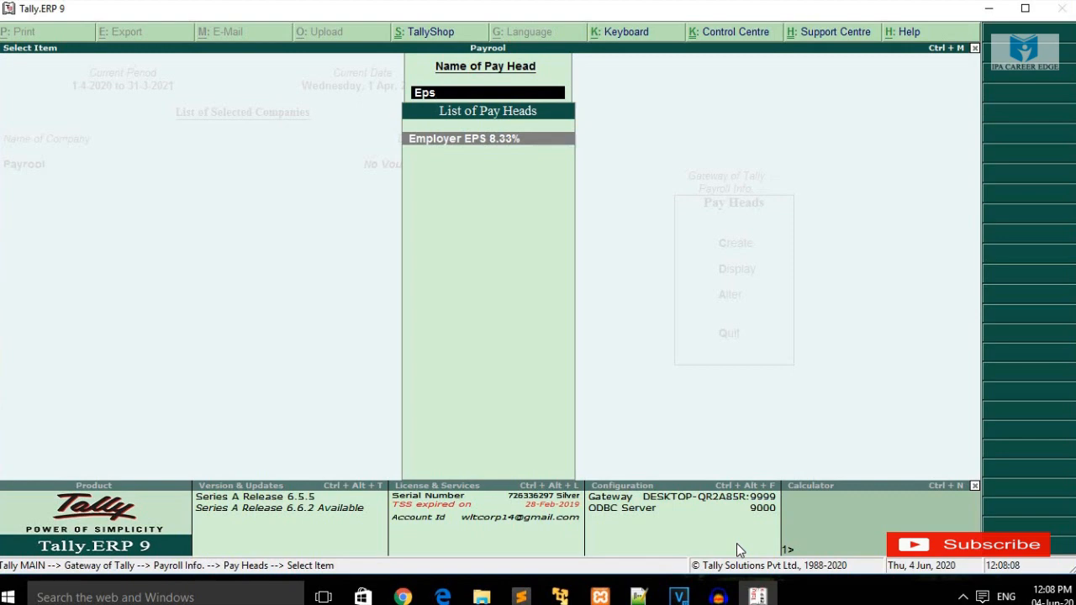
{"action": "key", "text": "Return"}
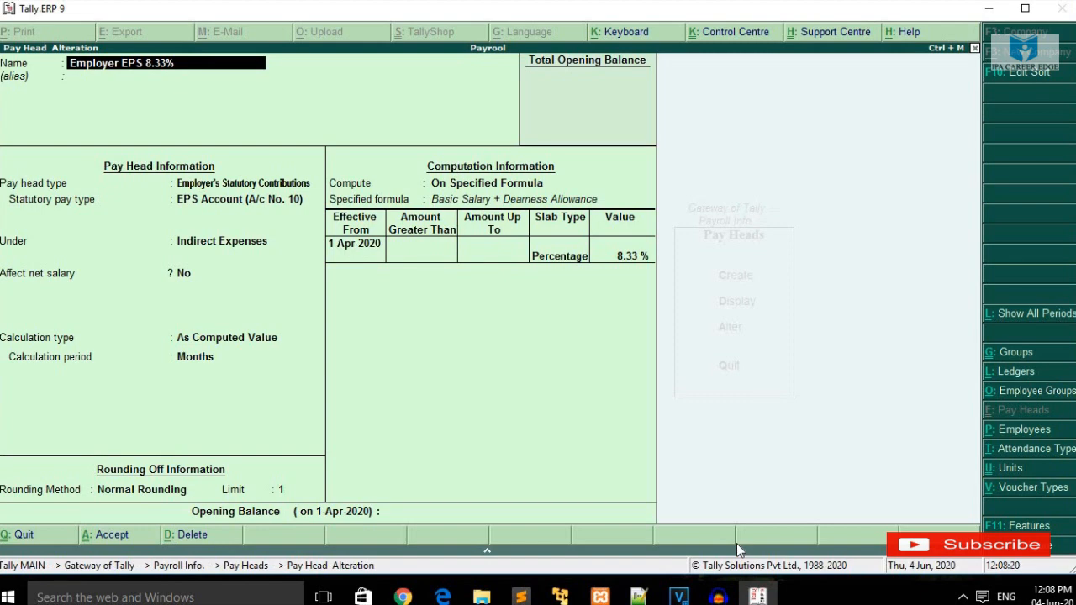
Review the Employer EPS pay head's type, statutory pay type, parent group and rounding settings.
{"action": "key", "text": "Return"}
{"action": "key", "text": "Return"}
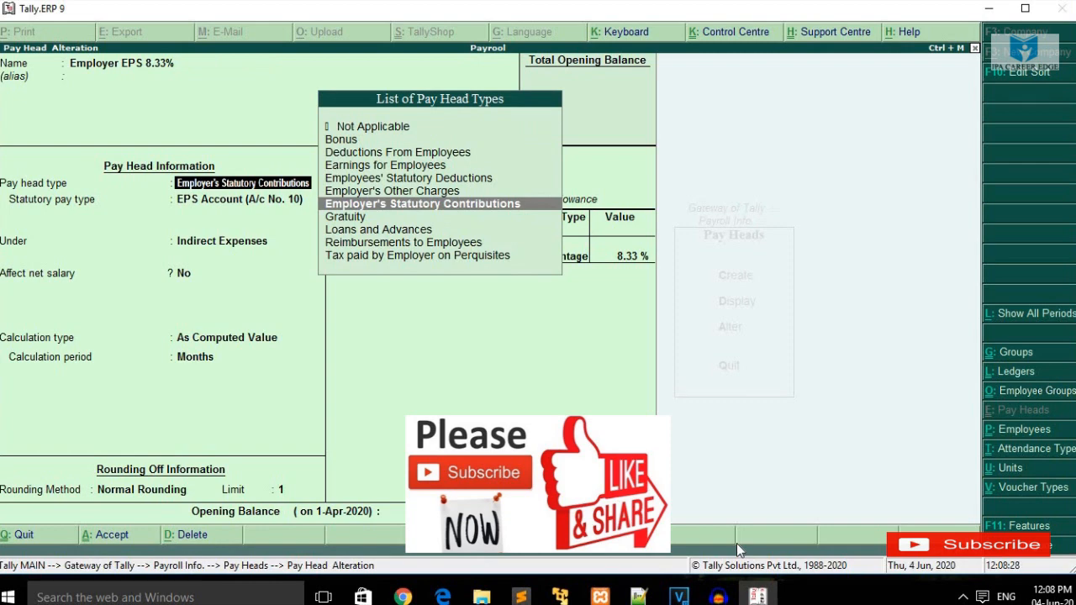
{"action": "key", "text": "Return"}
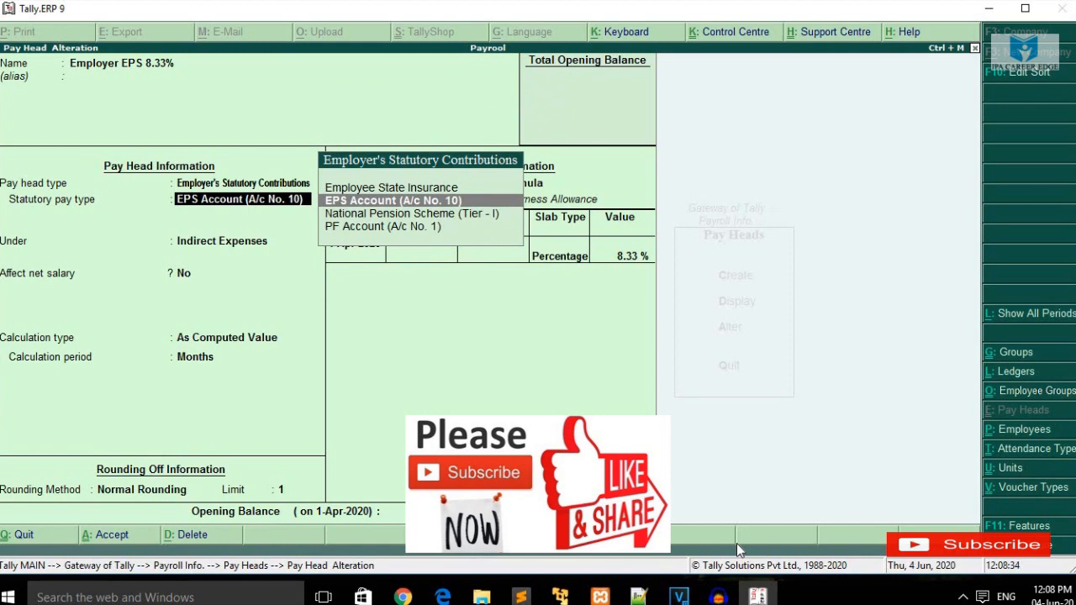
{"action": "key", "text": "Return"}
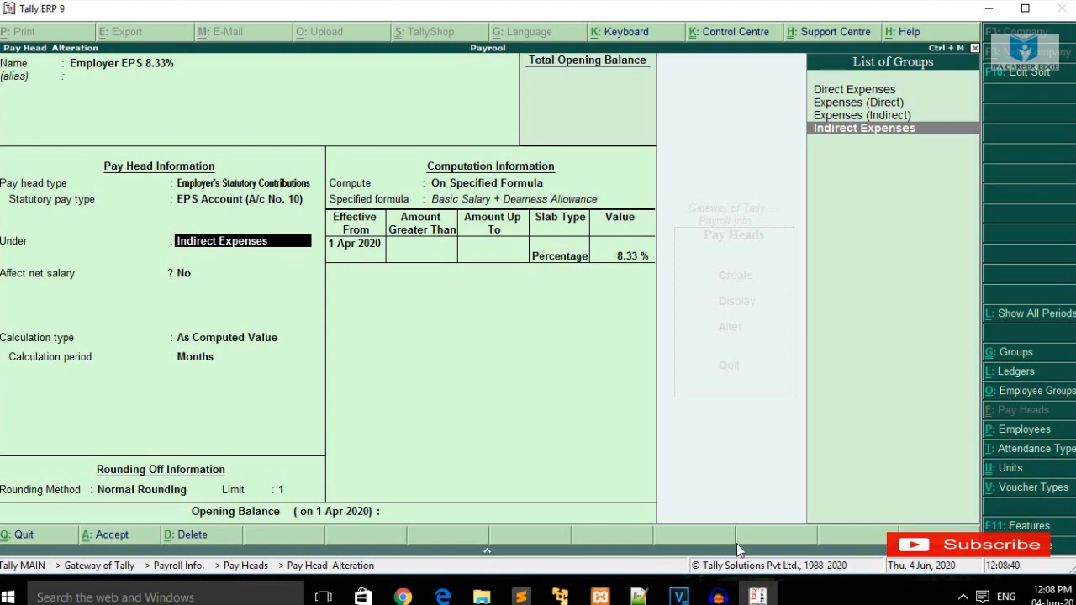
{"action": "key", "text": "Return"}
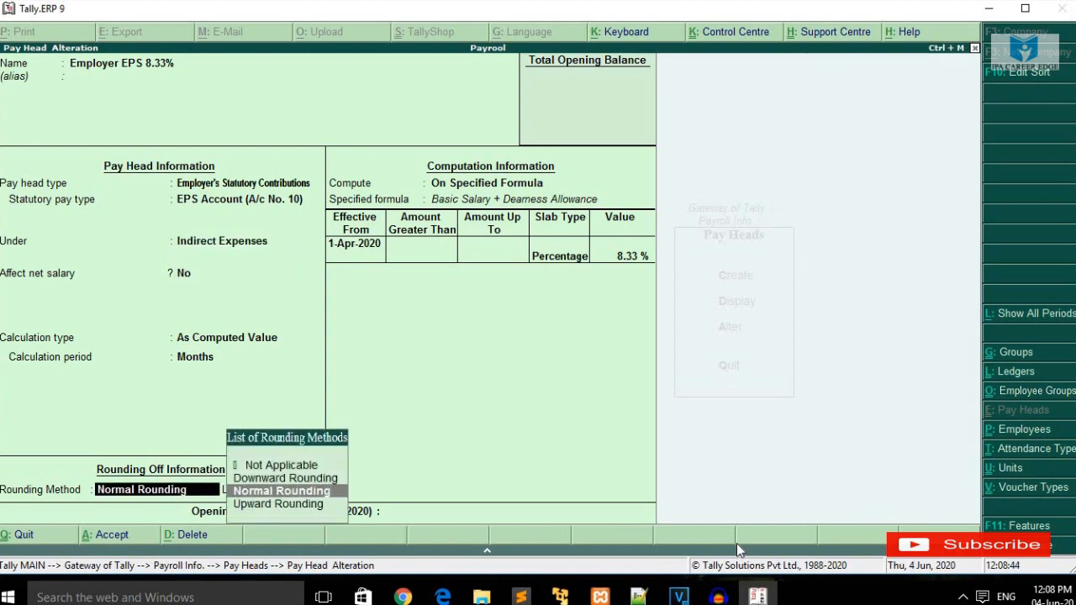
{"action": "key", "text": "Return"}
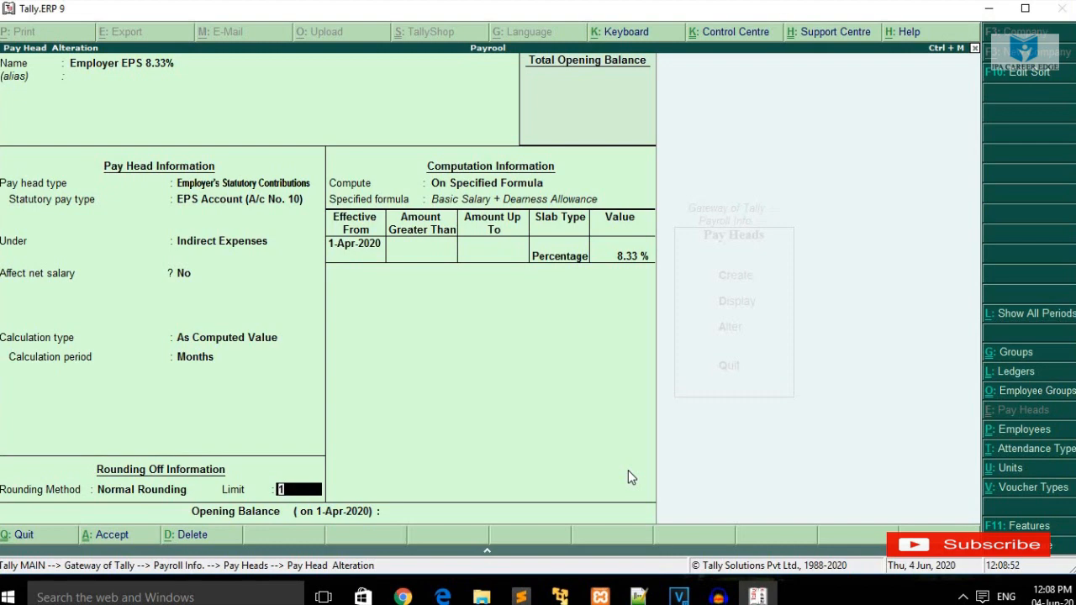
{"action": "key", "text": "Return"}
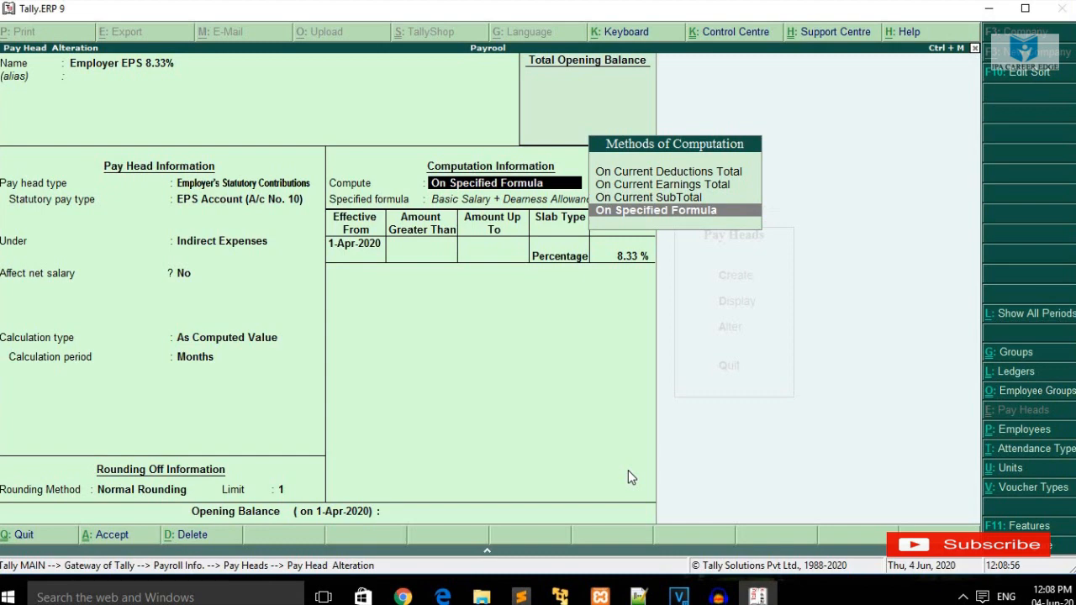
Go through the Employer EPS pay head's specified formula and slab details, and accept the pay head.
{"action": "key", "text": "Return"}
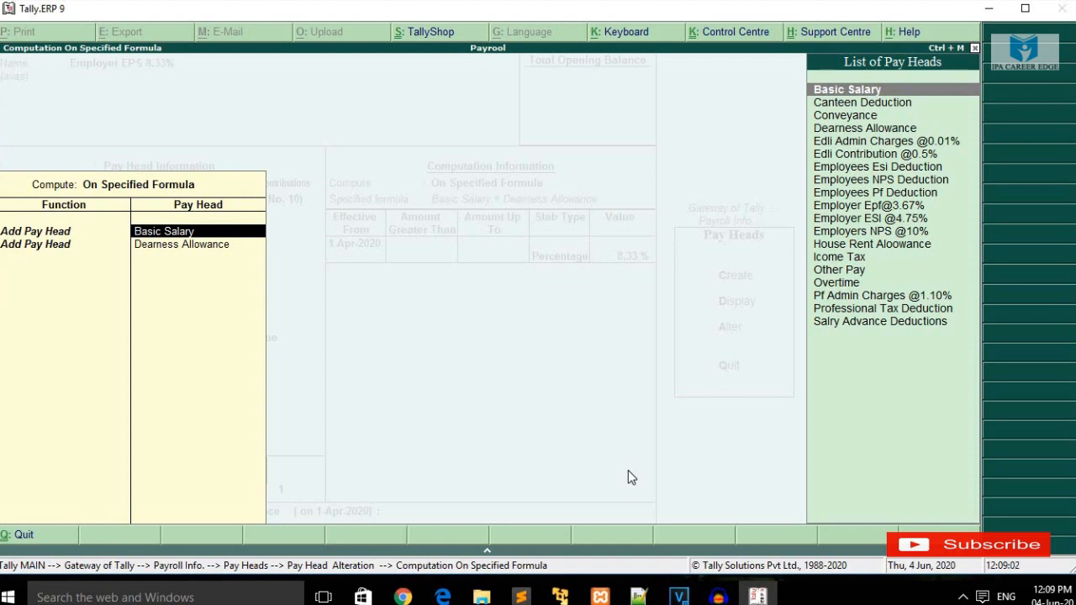
{"action": "key", "text": "Return"}
{"action": "key", "text": "Up"}
{"action": "key", "text": "Return"}
{"action": "key", "text": "Return"}
{"action": "key", "text": "Return"}
{"action": "key", "text": "Return"}
{"action": "key", "text": "Return"}
{"action": "key", "text": "Return"}
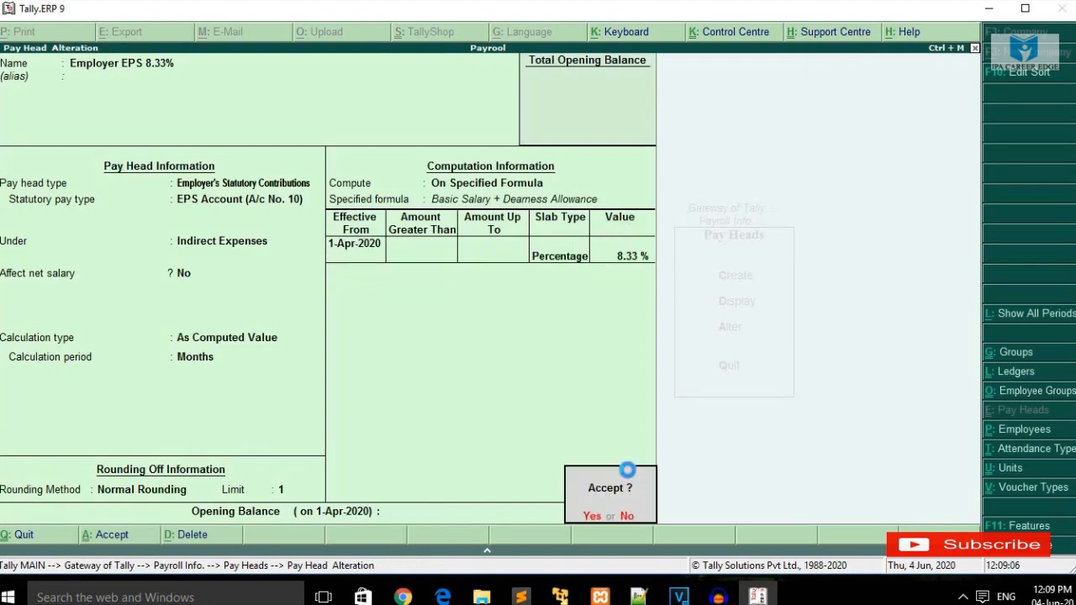
{"action": "key", "text": "Return"}
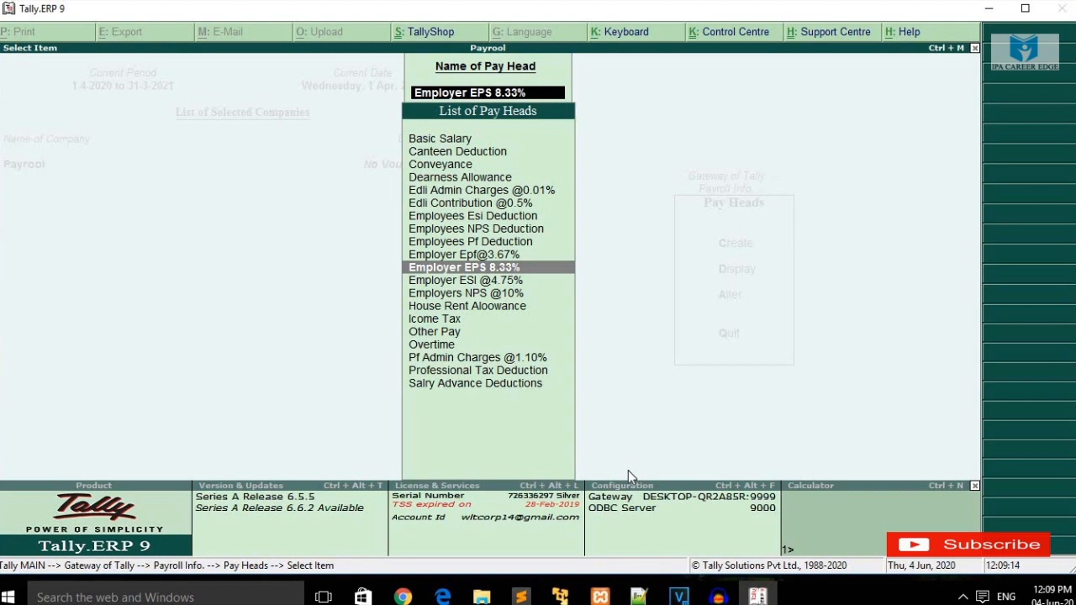
{"action": "type", "text": "Em"}
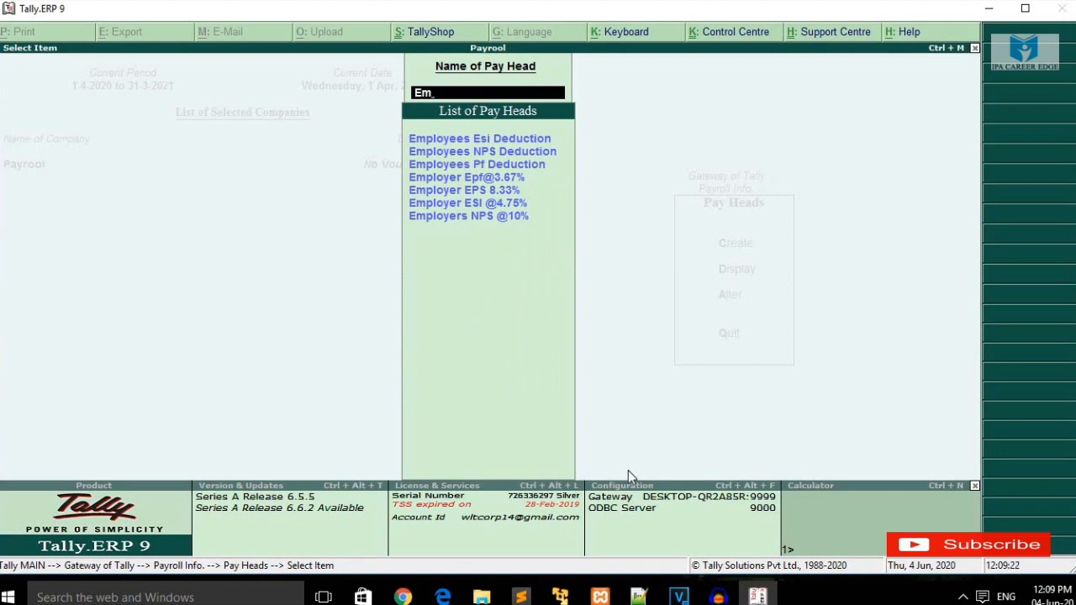
{"action": "type", "text": "pl"}
{"action": "key", "text": "Down"}
{"action": "key", "text": "Down"}
{"action": "key", "text": "Down"}
{"action": "key", "text": "Down"}
{"action": "key", "text": "Return"}
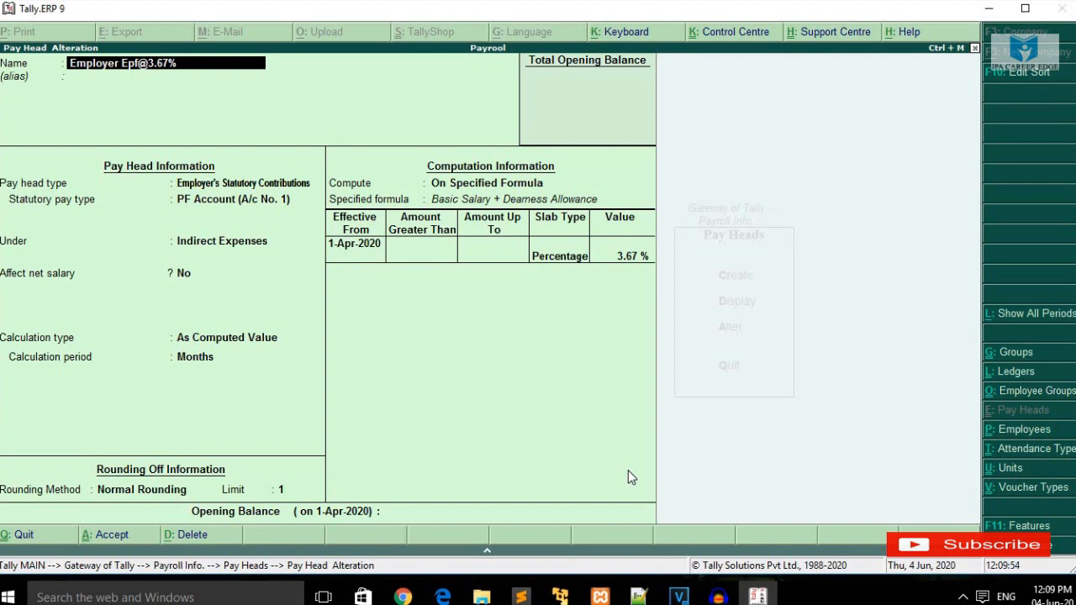
Review the Employer Epf pay head's type, statutory pay type, parent group, net salary effect and rounding settings.
{"action": "key", "text": "Return"}
{"action": "key", "text": "Return"}
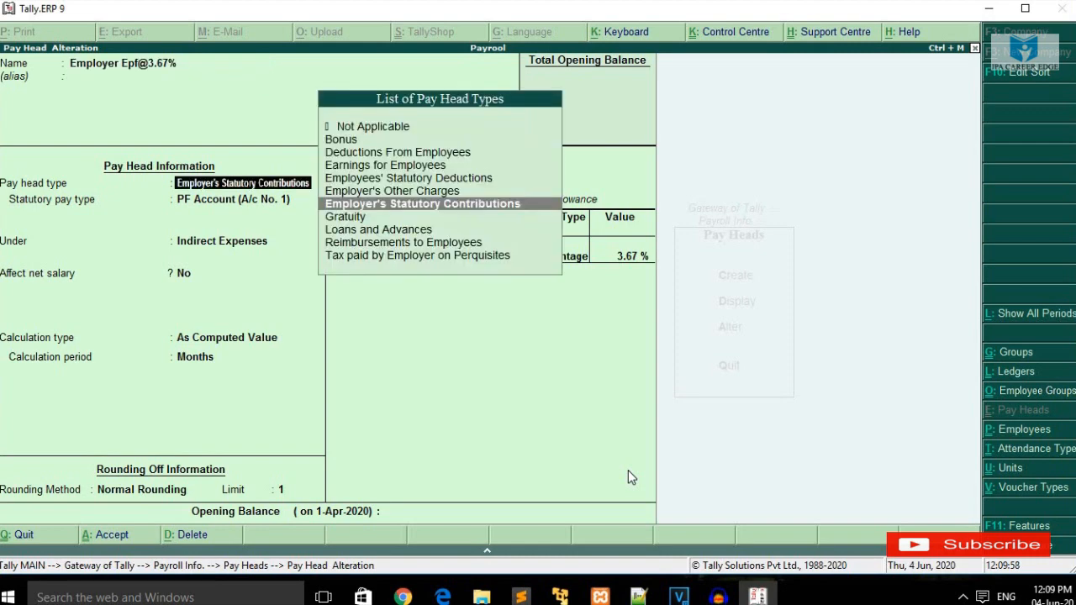
{"action": "key", "text": "Return"}
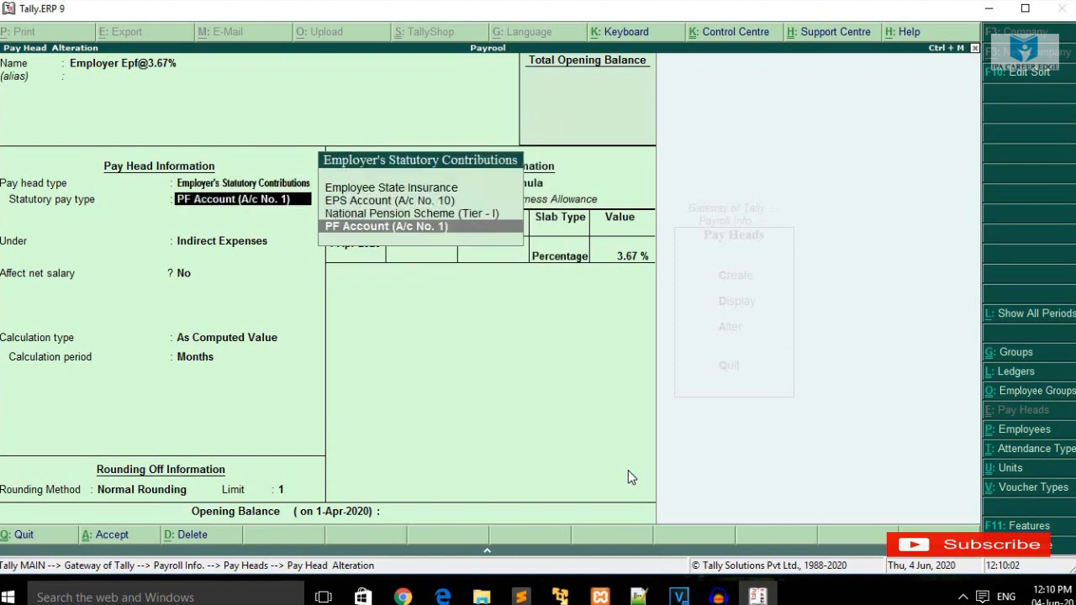
{"action": "key", "text": "Return"}
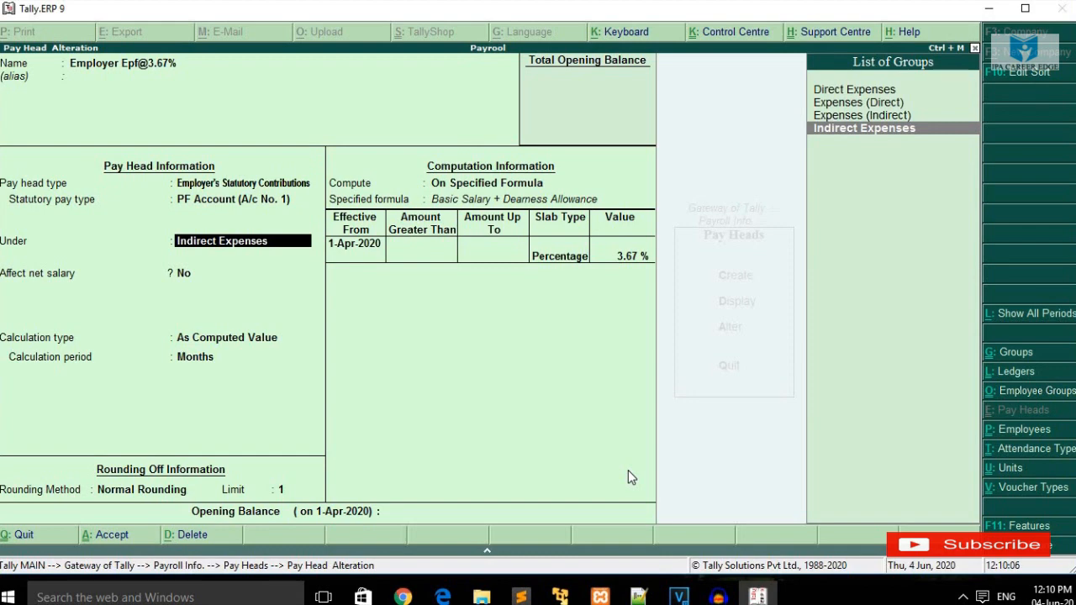
{"action": "key", "text": "Return"}
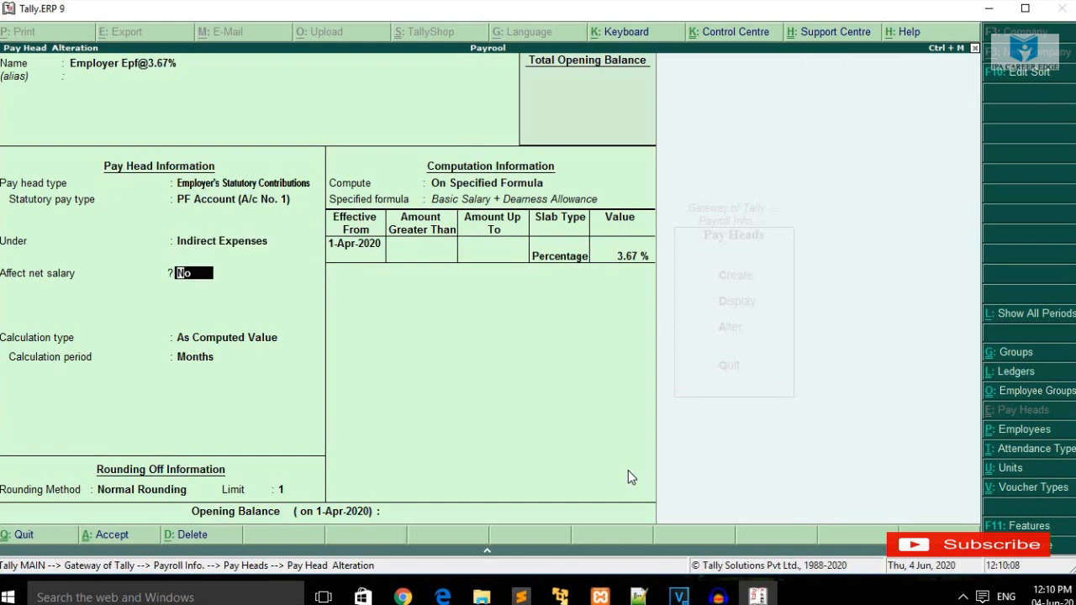
{"action": "key", "text": "Return"}
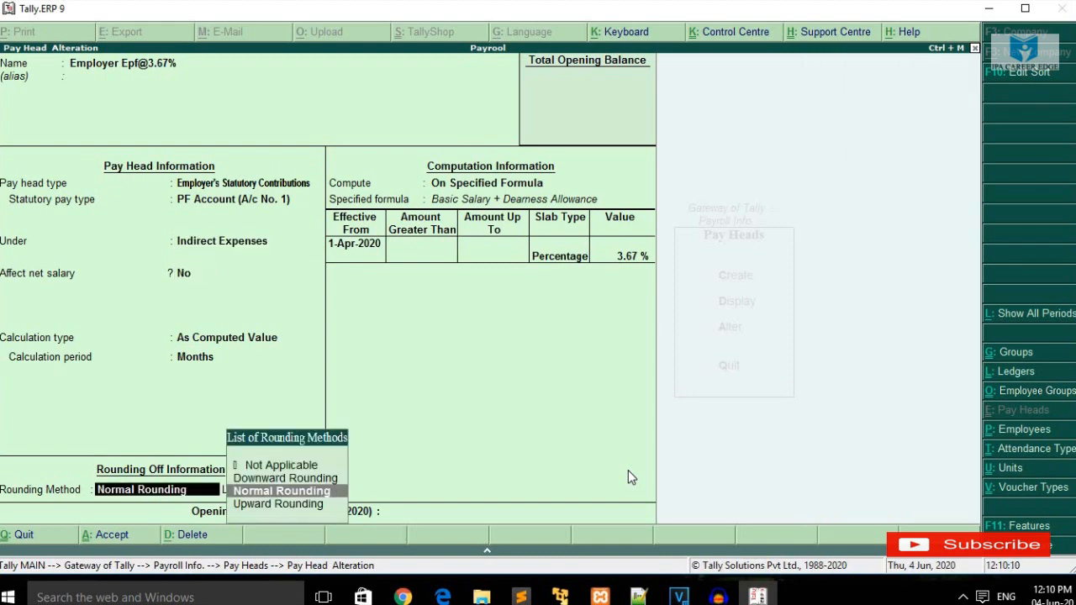
{"action": "key", "text": "Return"}
{"action": "key", "text": "Return"}
Examine the component pay heads in the Employer Epf pay head's specified formula.
{"action": "key", "text": "Return"}
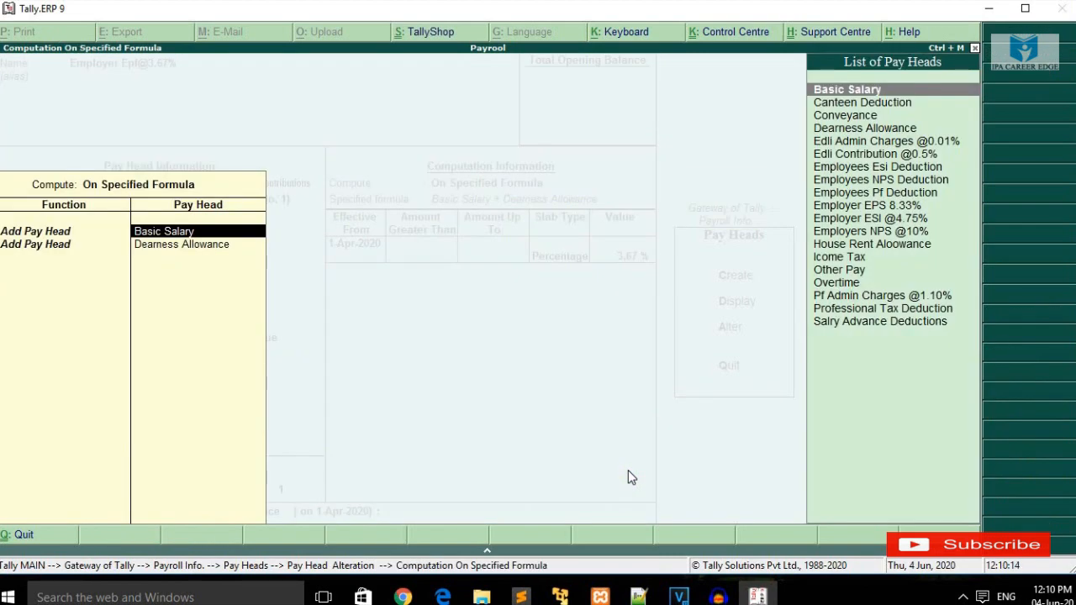
{"action": "key", "text": "Escape"}
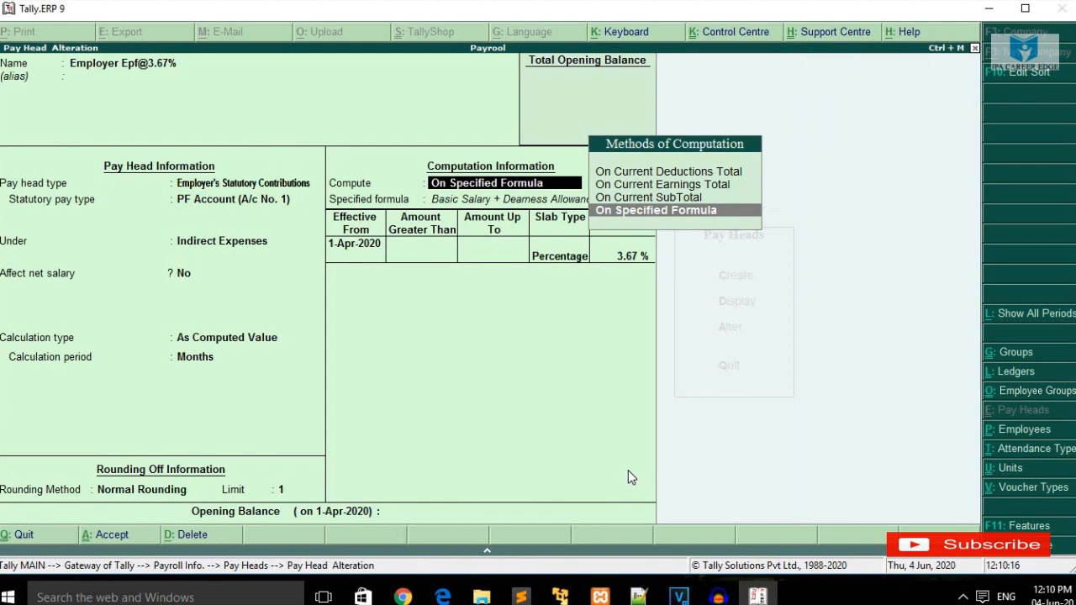
{"action": "key", "text": "Return"}
{"action": "key", "text": "Return"}
{"action": "key", "text": "Return"}
{"action": "key", "text": "Return"}
{"action": "key", "text": "Up"}
{"action": "key", "text": "Return"}
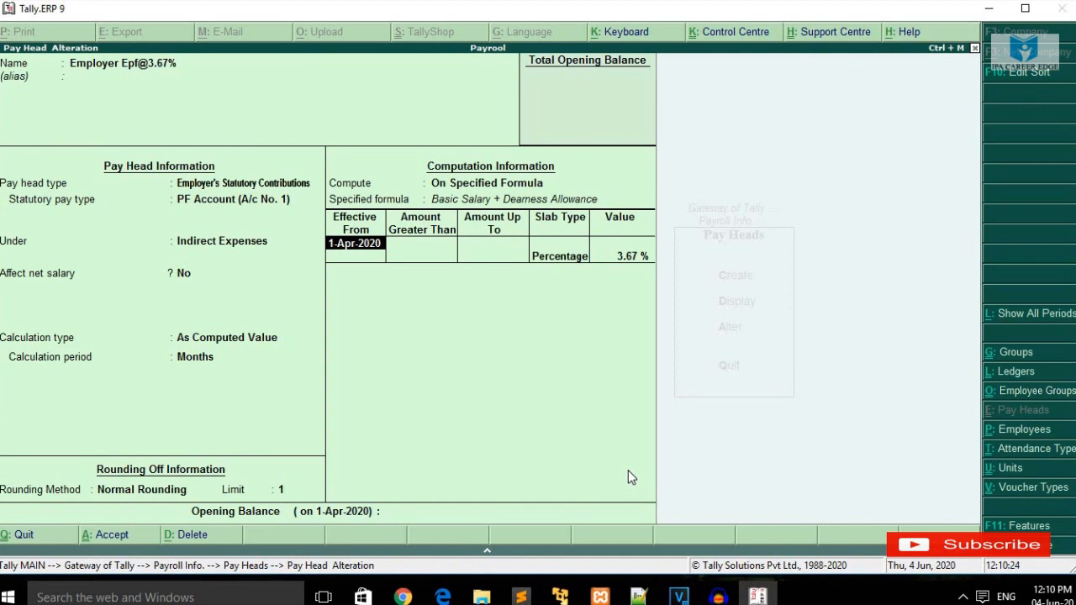
Go through the Employer Epf pay head's effective date and percentage slab, and accept the pay head.
{"action": "key", "text": "Return"}
{"action": "key", "text": "Return"}
{"action": "key", "text": "Return"}
{"action": "key", "text": "Return"}
{"action": "key", "text": "Return"}
{"action": "key", "text": "Return"}
{"action": "key", "text": "Return"}
{"action": "key", "text": "Return"}
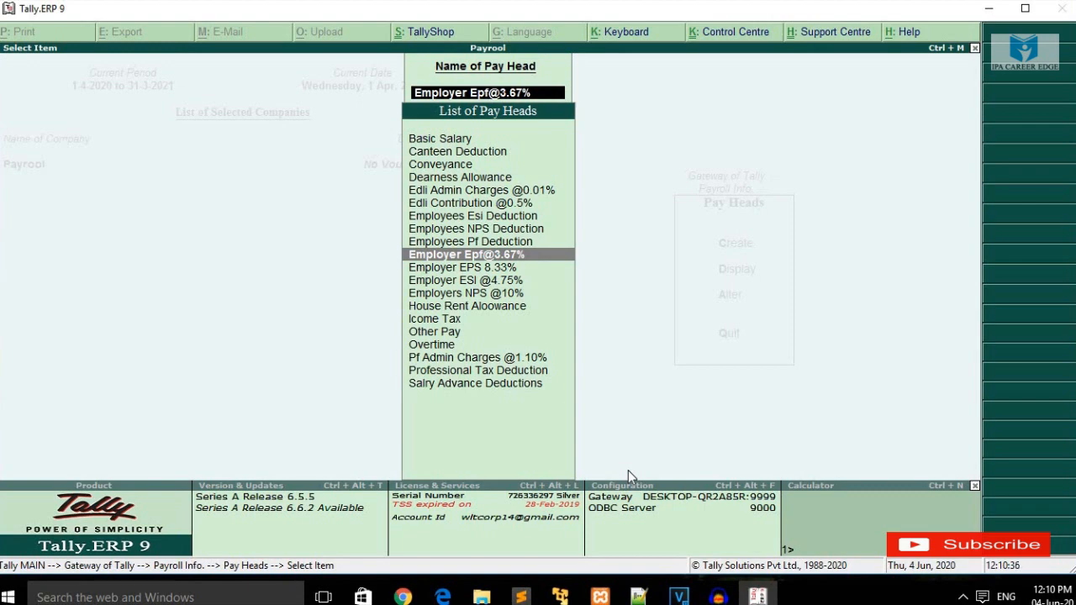
Find the Pf Admin Charges @1.10% pay head with "Pf" and open it for alteration.
{"action": "type", "text": "Pf"}
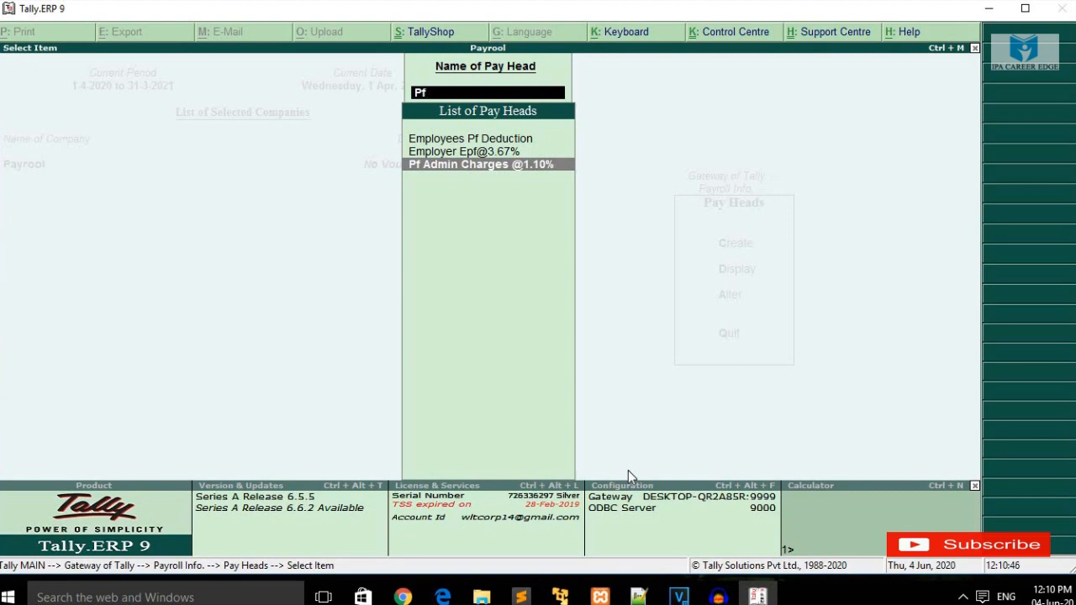
{"action": "key", "text": "Return"}
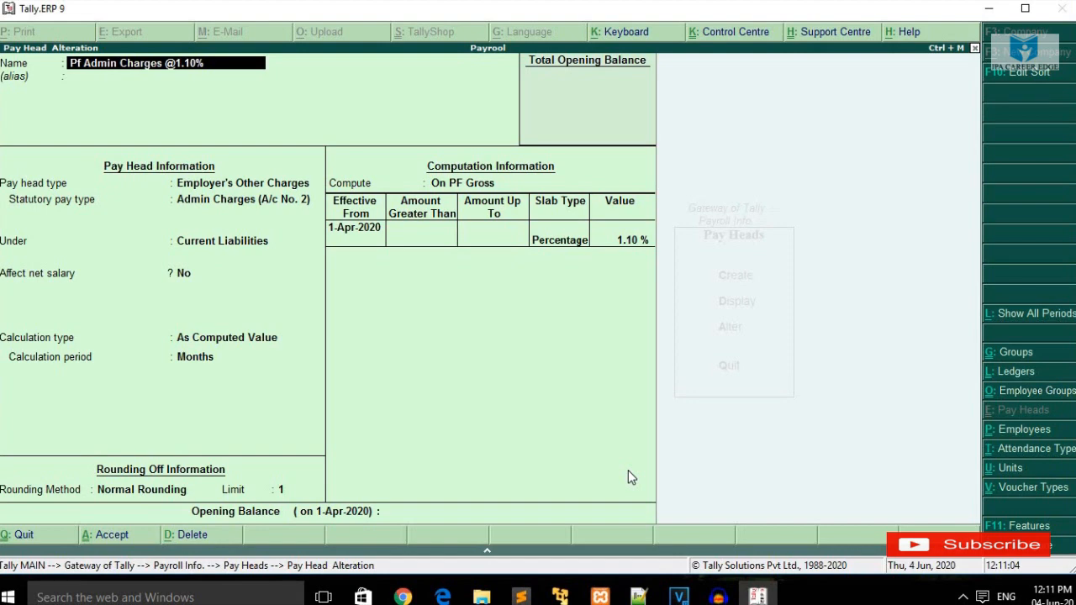
{"action": "key", "text": "BackSpace"}
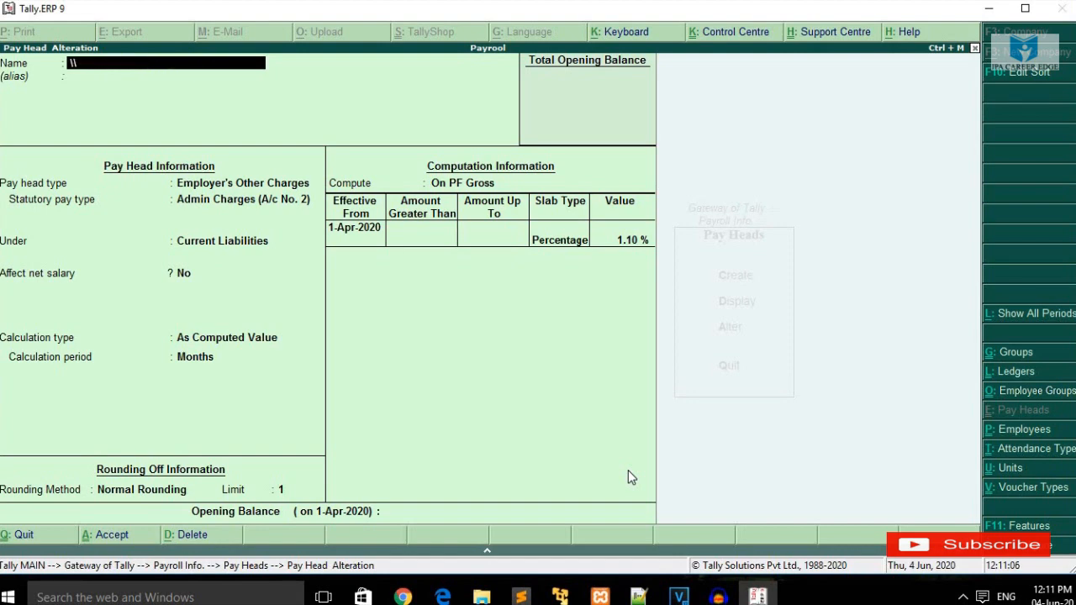
{"action": "key", "text": "Escape"}
{"action": "key", "text": "Escape"}
{"action": "key", "text": "Return"}
{"action": "key", "text": "Return"}
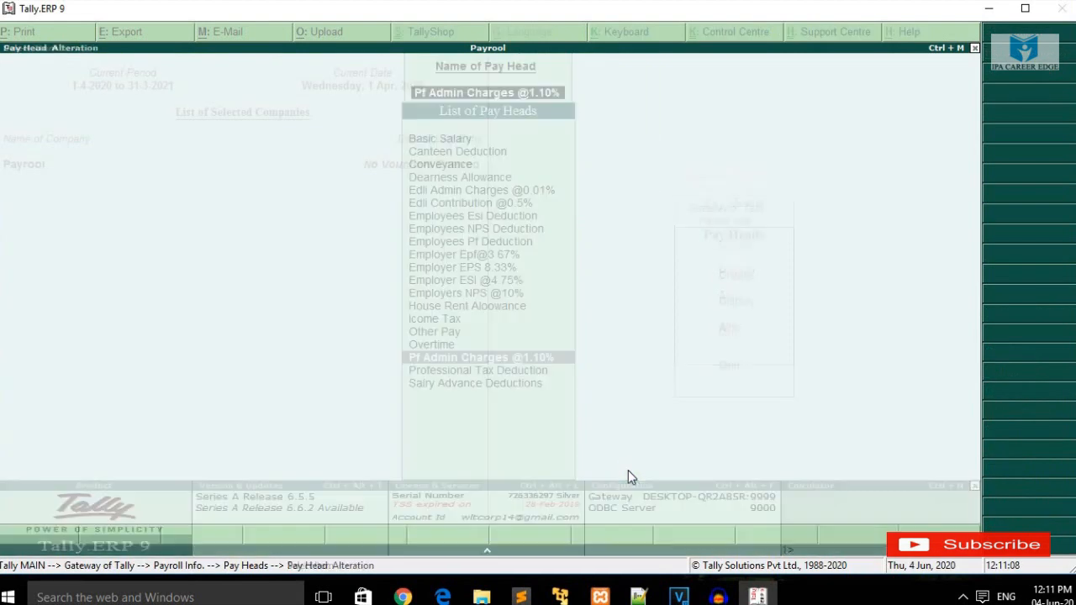
{"action": "key", "text": "Return"}
Review the Pf Admin Charges pay head's type, statutory pay type, parent group and net salary effect.
{"action": "key", "text": "Return"}
{"action": "key", "text": "Return"}
{"action": "key", "text": "Return"}
{"action": "key", "text": "BackSpace"}
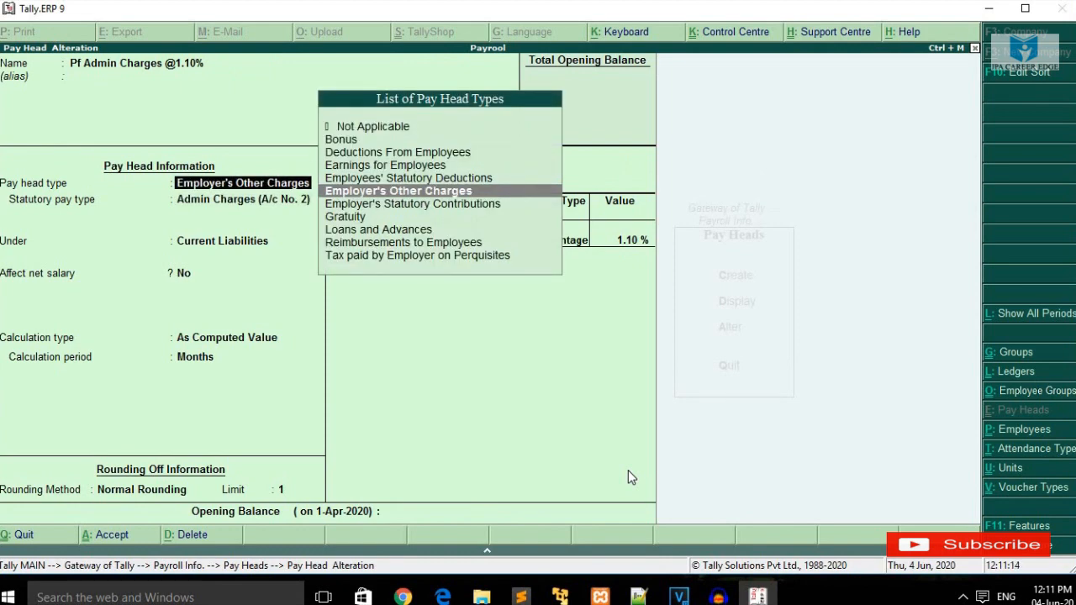
{"action": "key", "text": "Return"}
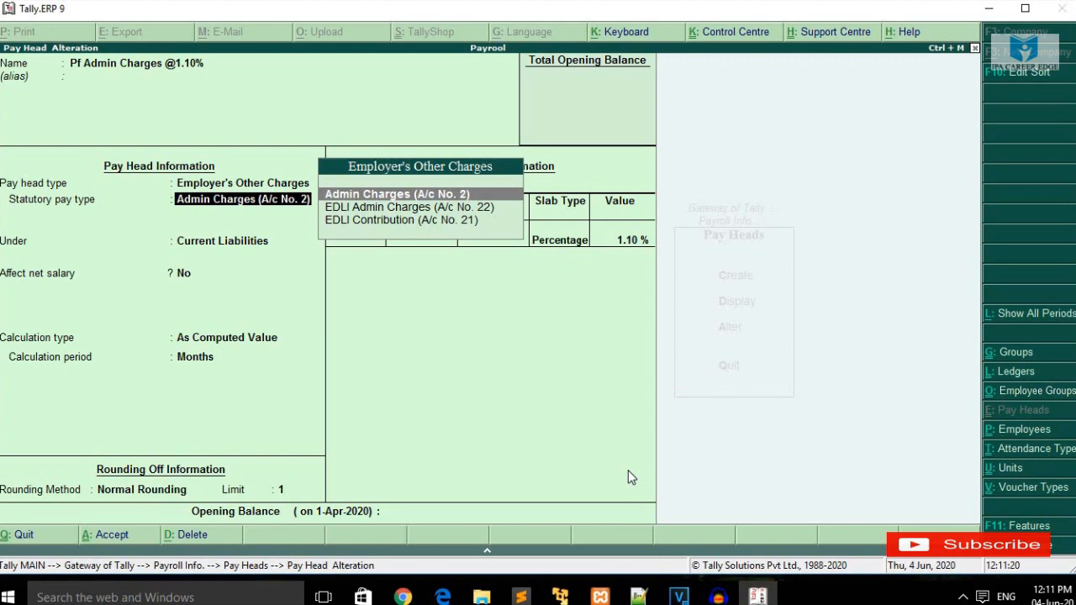
{"action": "key", "text": "Return"}
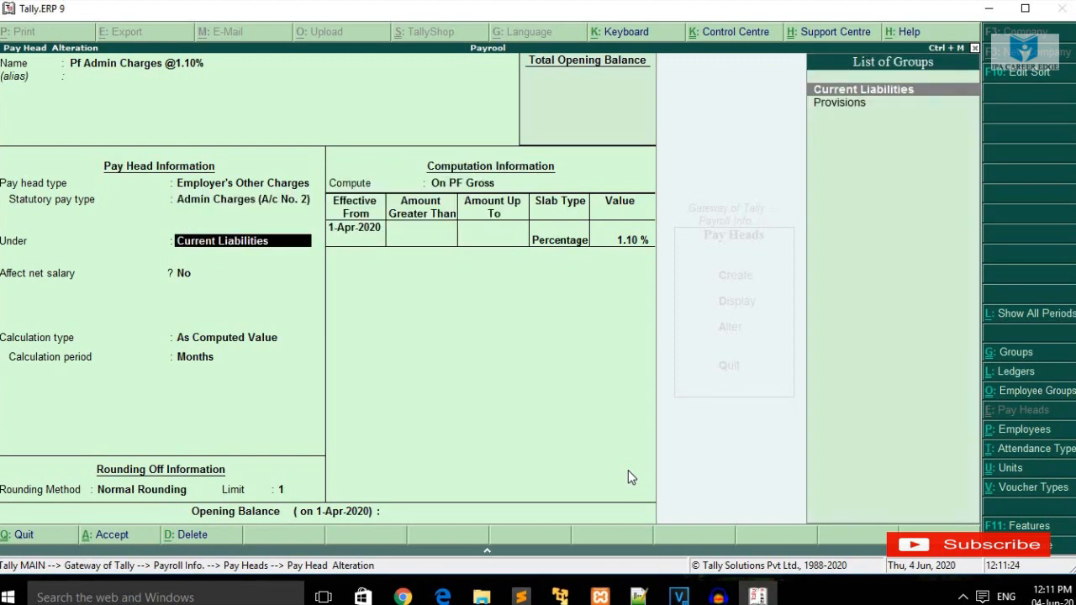
{"action": "key", "text": "Return"}
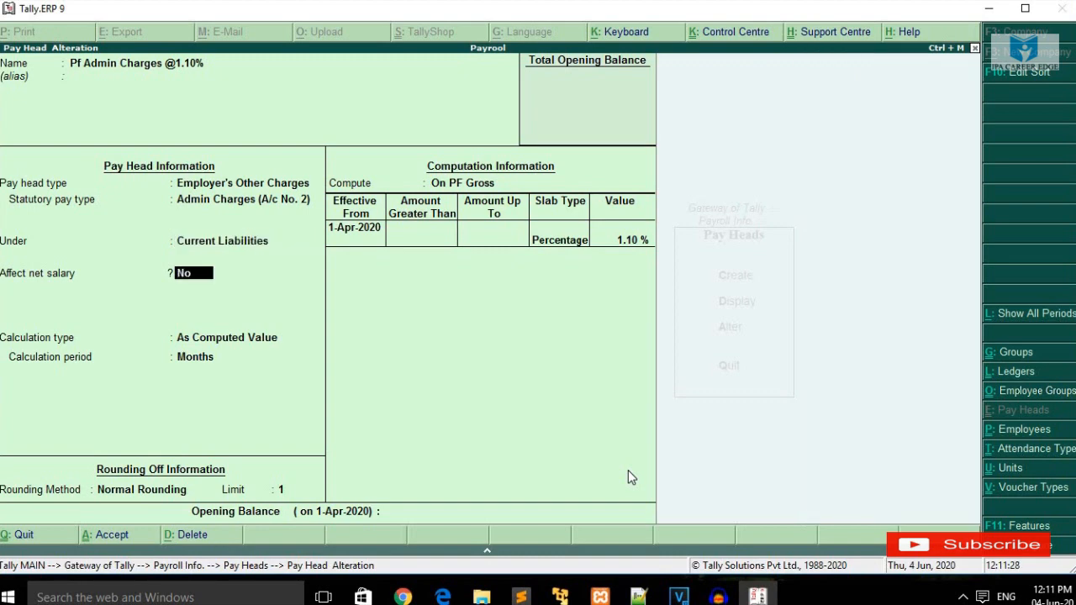
Examine the Pf Admin Charges pay head's rounding settings, effective date and percentage slab.
{"action": "key", "text": "Return"}
{"action": "key", "text": "Return"}
{"action": "key", "text": "Return"}
{"action": "key", "text": "Return"}
{"action": "key", "text": "Return"}
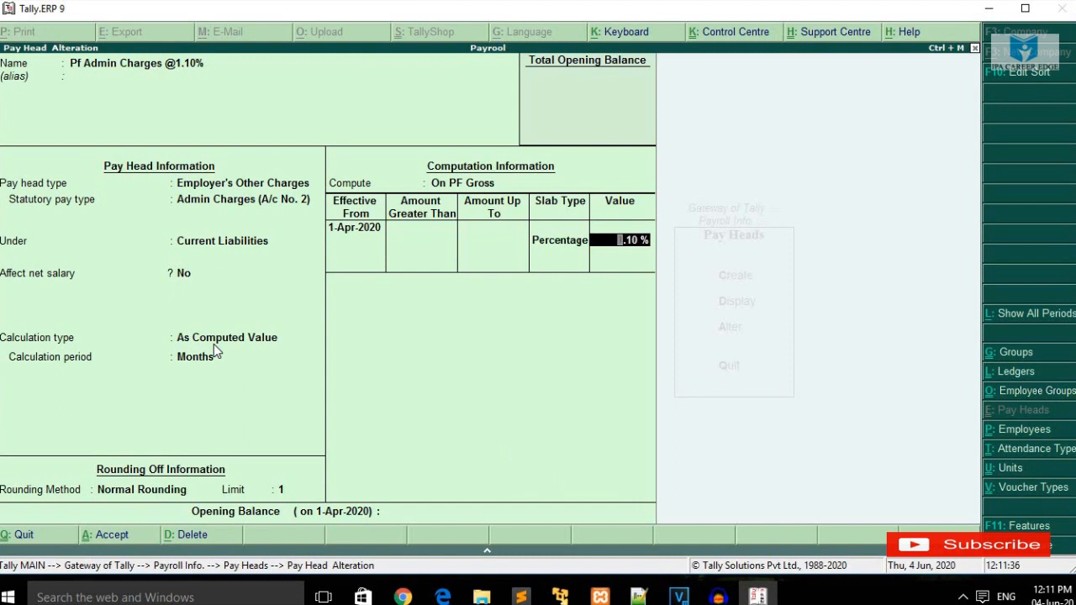
{"action": "key", "text": "BackSpace"}
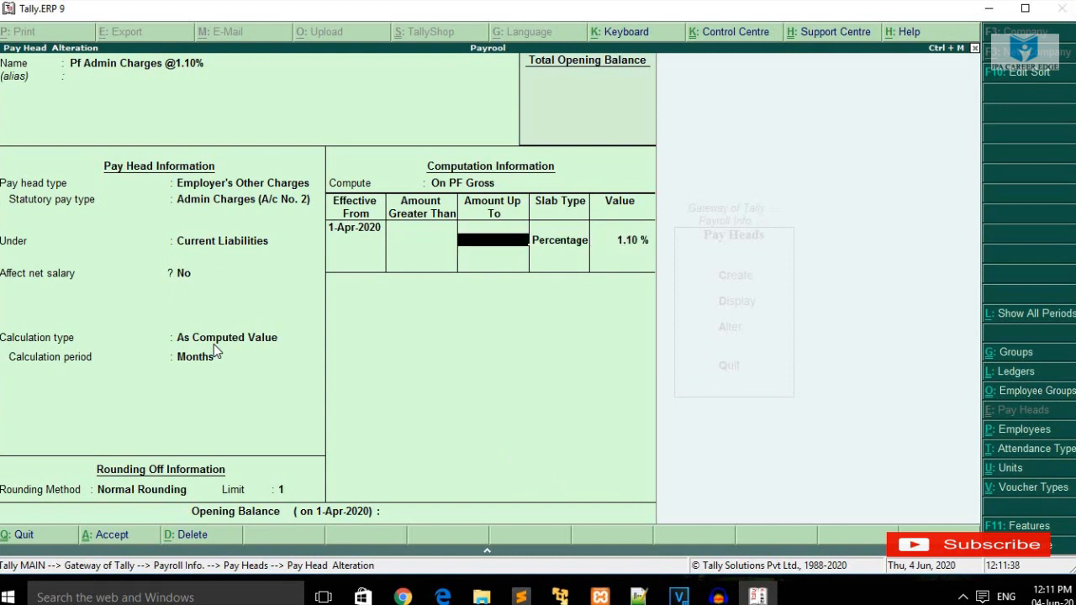
{"action": "key", "text": "BackSpace"}
{"action": "key", "text": "BackSpace"}
{"action": "key", "text": "Return"}
{"action": "key", "text": "Return"}
{"action": "key", "text": "Return"}
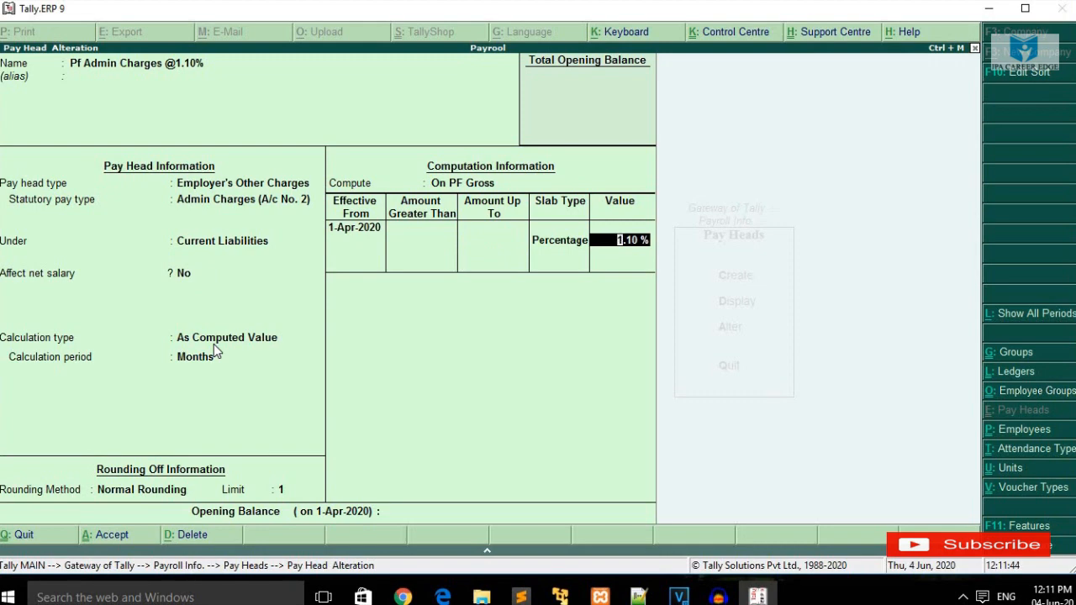
Pass the percentage and opening balance of the Pf Admin Charges pay head without changes and accept it.
{"action": "key", "text": "Return"}
{"action": "key", "text": "Return"}
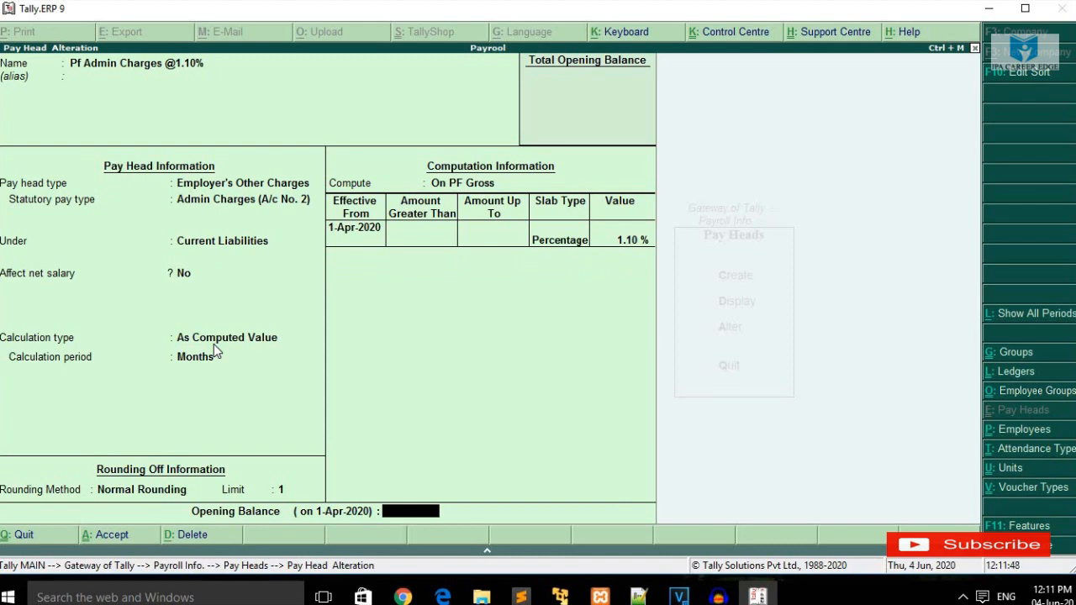
{"action": "key", "text": "Return"}
{"action": "key", "text": "y"}
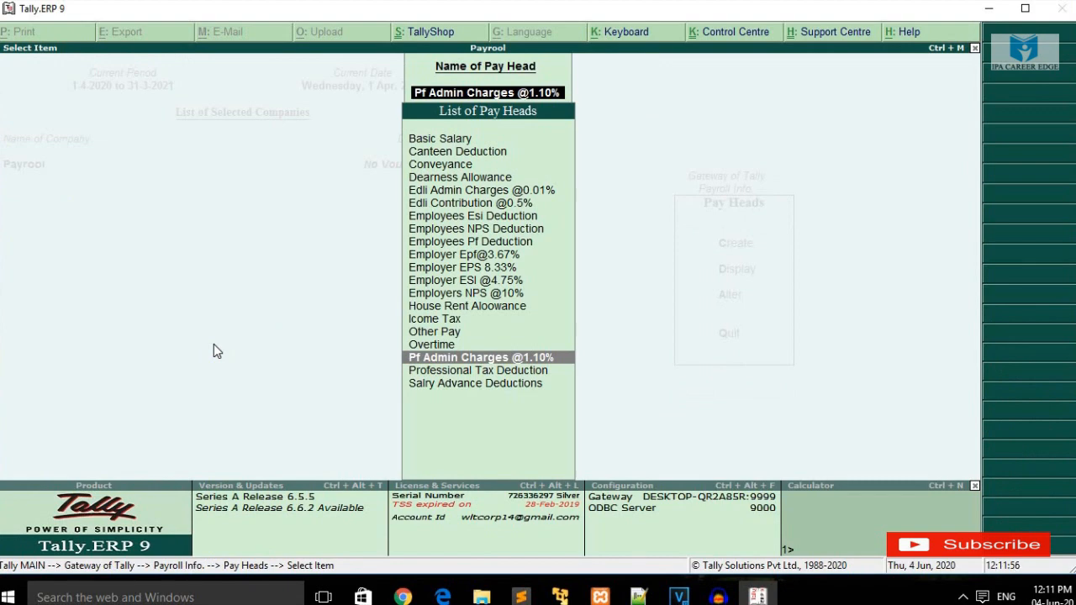
Find the Edli Contribution @0.5% pay head with "Ed" and open it for alteration.
{"action": "type", "text": "Ed"}
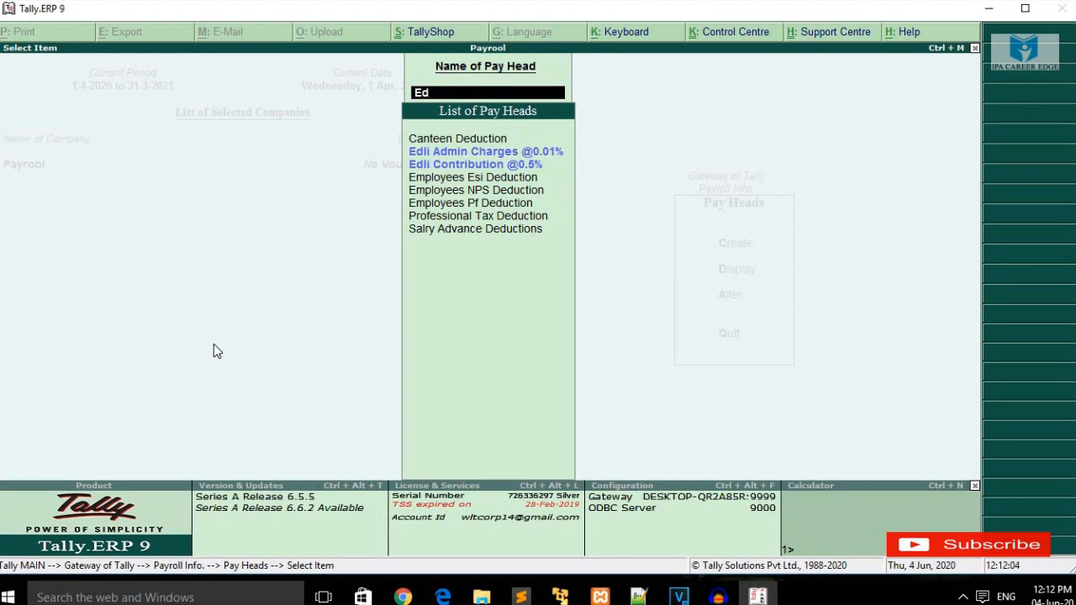
{"action": "key", "text": "Down"}
{"action": "key", "text": "Down"}
{"action": "key", "text": "Return"}
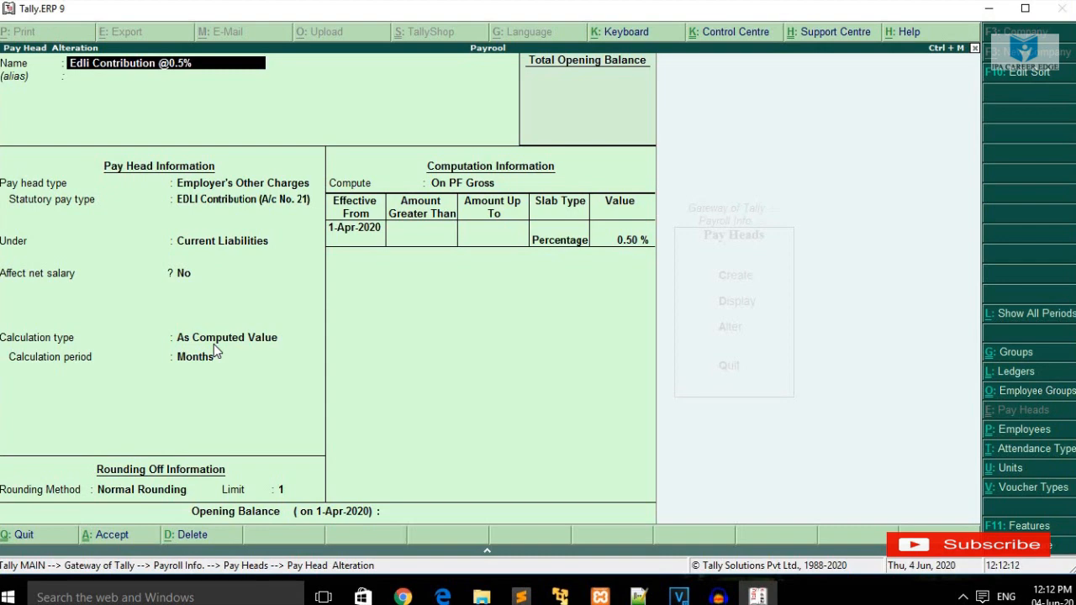
Review the Edli Contribution pay head's type, statutory pay type and parent group.
{"action": "key", "text": "Return"}
{"action": "key", "text": "Return"}
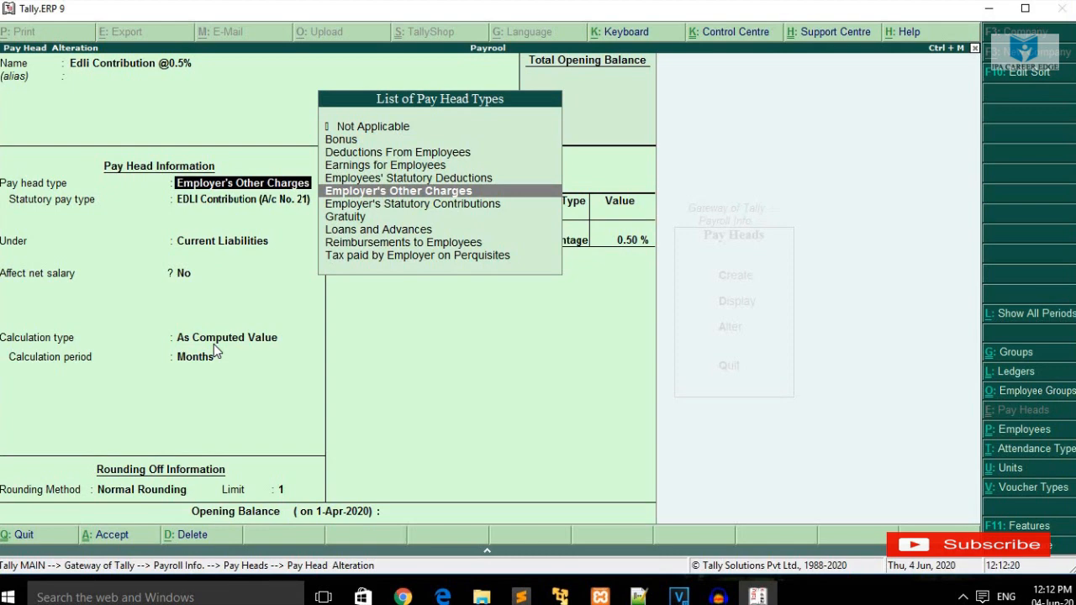
{"action": "key", "text": "Return"}
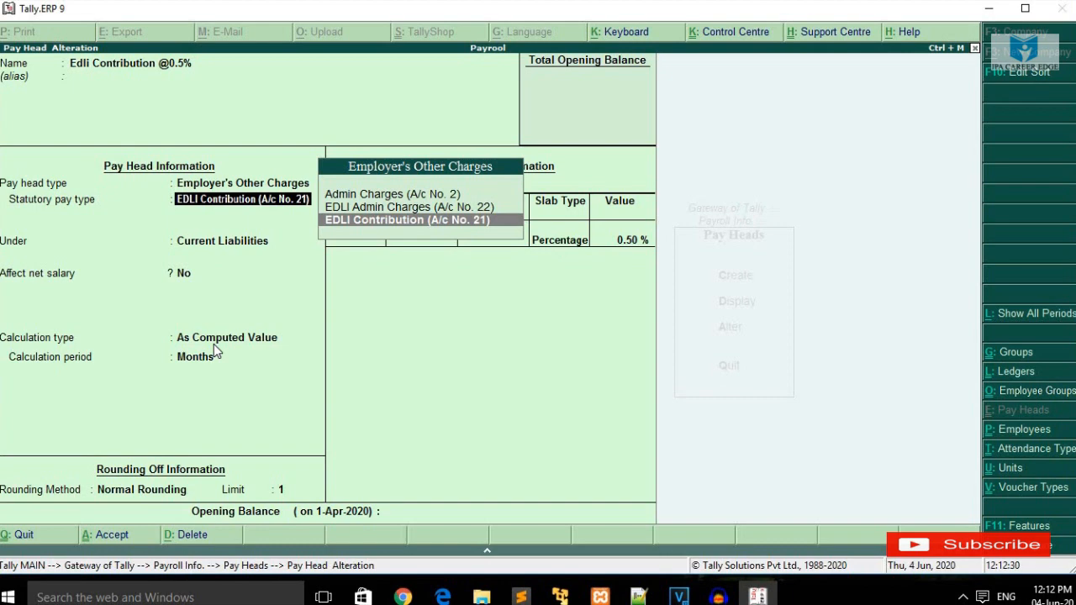
{"action": "key", "text": "Return"}
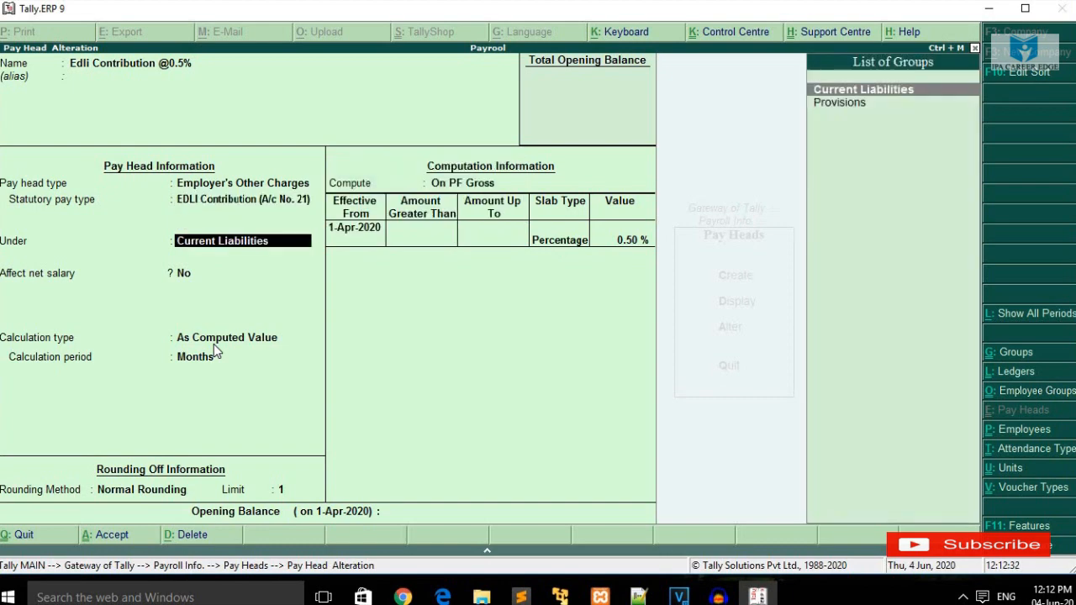
Go through the Edli Contribution pay head's remaining settings and percentage slab, and accept the pay head.
{"action": "key", "text": "Return"}
{"action": "key", "text": "Return"}
{"action": "key", "text": "Return"}
{"action": "key", "text": "Return"}
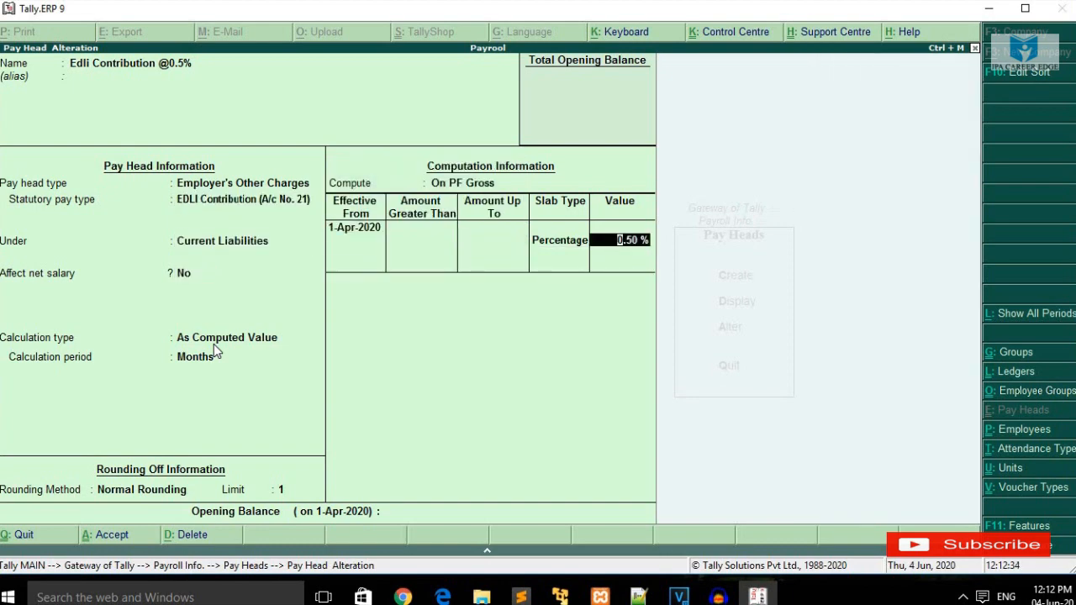
{"action": "key", "text": "Return"}
{"action": "key", "text": "Return"}
{"action": "key", "text": "Return"}
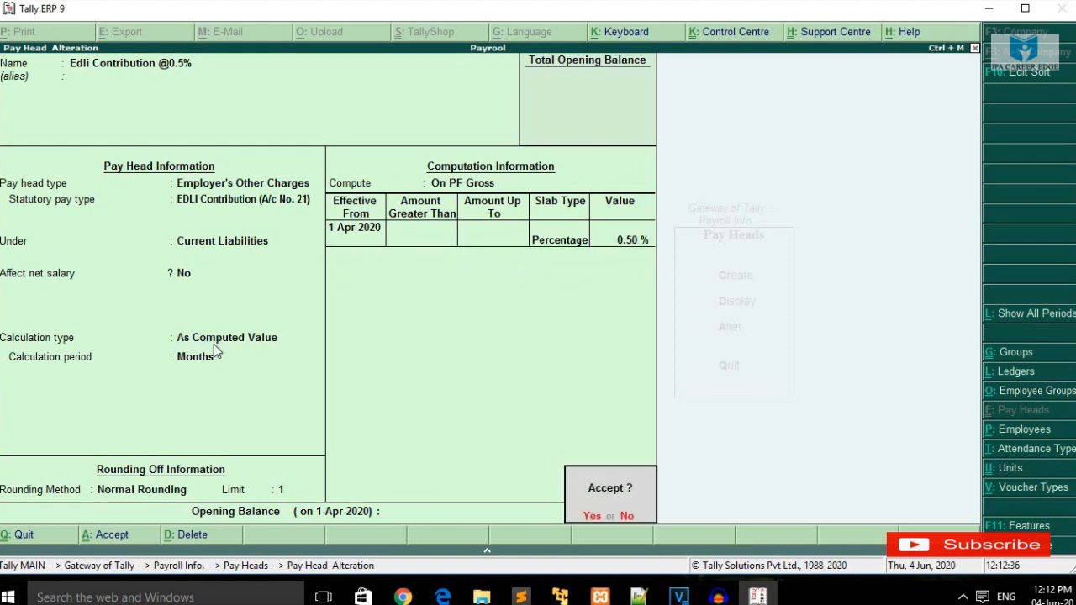
{"action": "key", "text": "Return"}
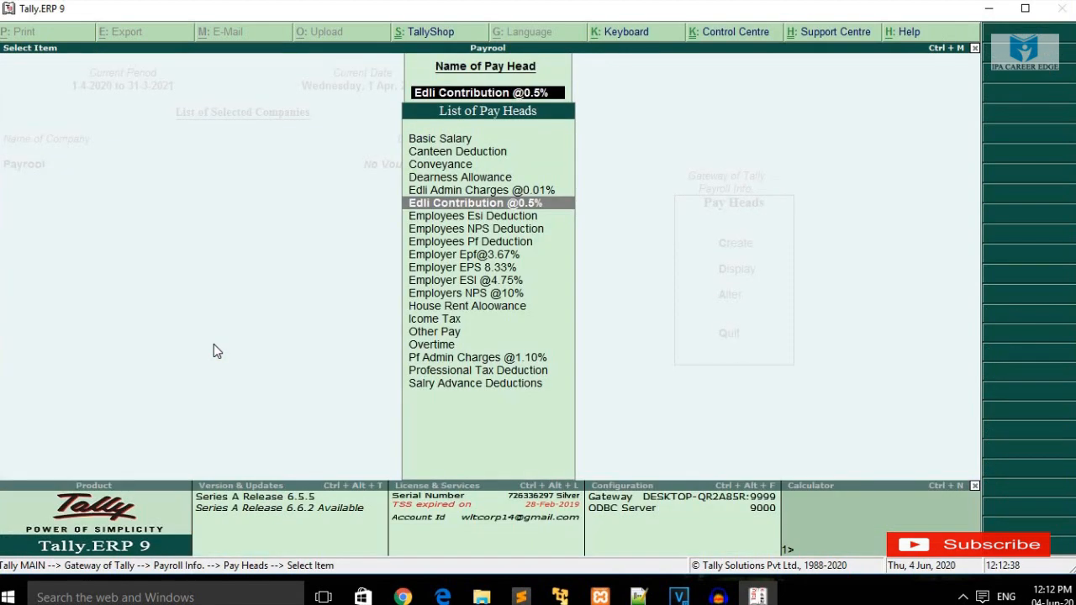
Open the Edli Admin Charges @0.01% pay head for alteration and review its statutory pay type and parent group.
{"action": "key", "text": "Up"}
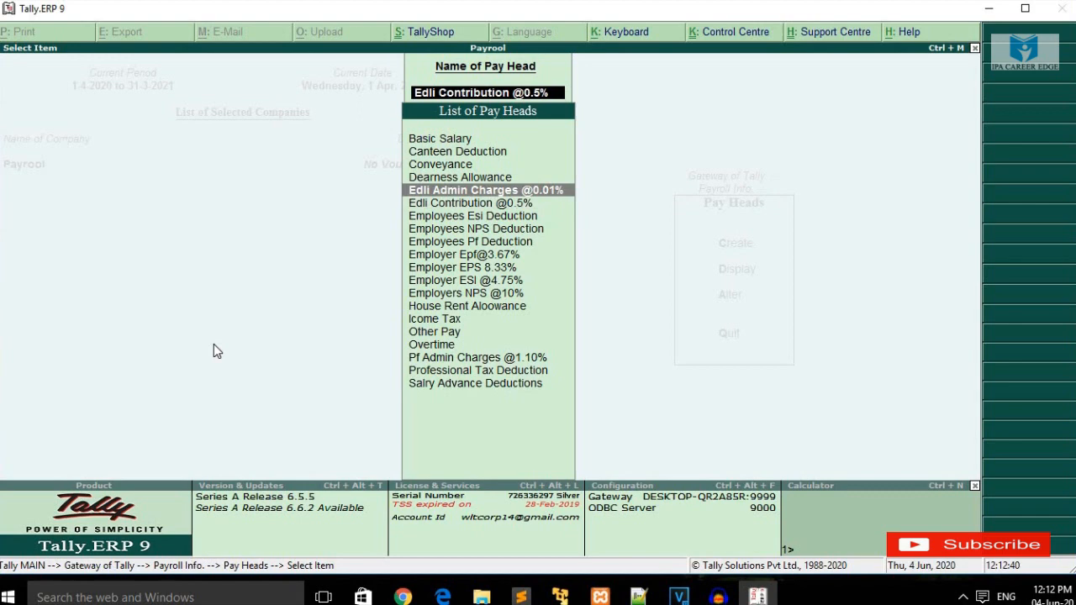
{"action": "key", "text": "Return"}
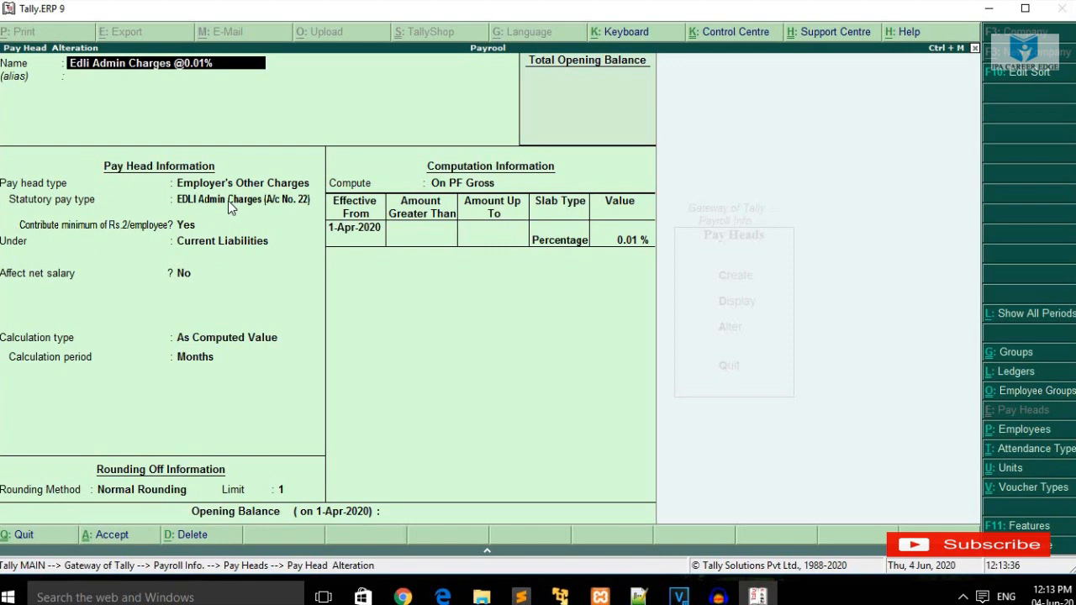
{"action": "left_click", "coordinate": [233, 206]}
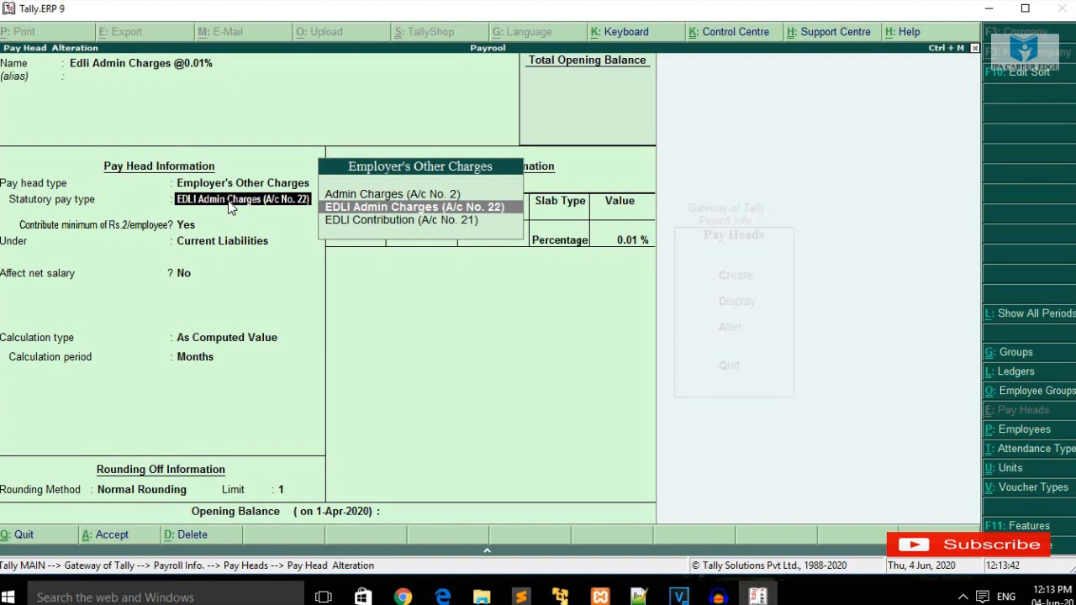
{"action": "key", "text": "Return"}
{"action": "key", "text": "Return"}
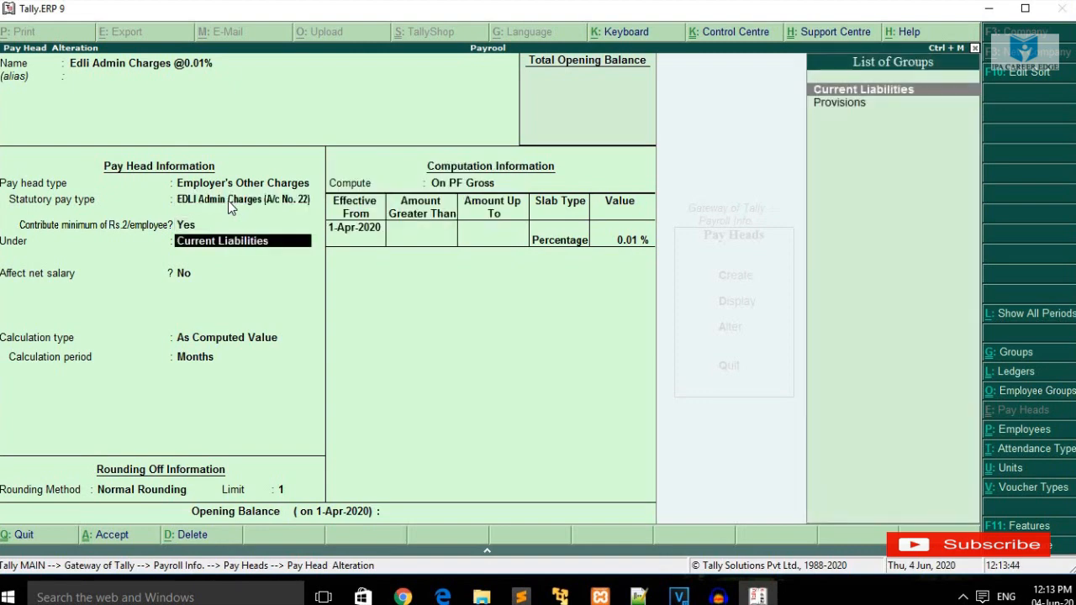
{"action": "key", "text": "Return"}
{"action": "key", "text": "Return"}
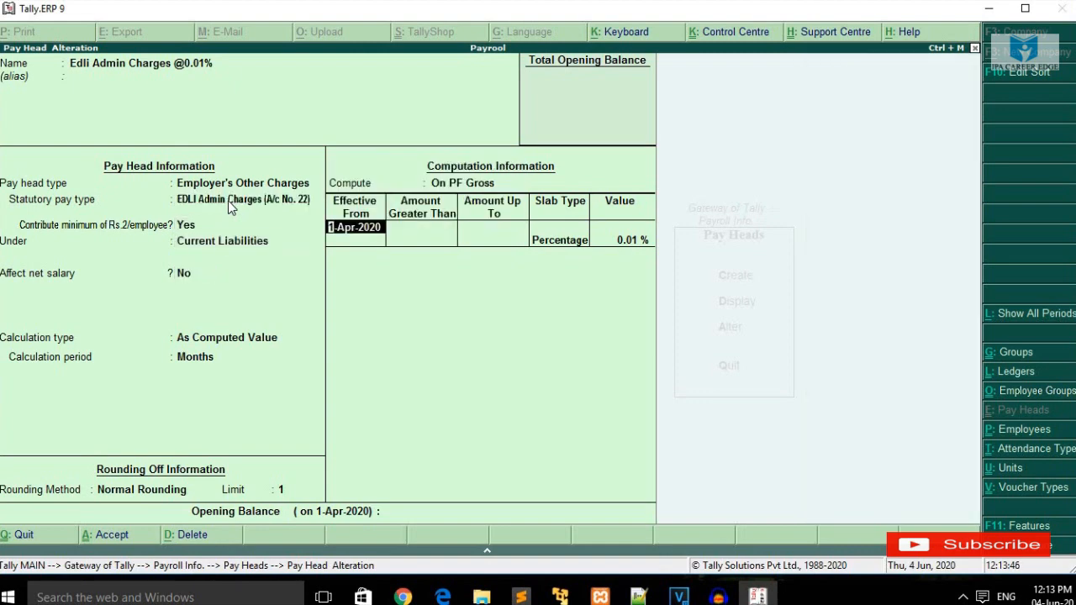
Go through the Edli Admin Charges pay head's effective date and percentage slab, and accept the pay head.
{"action": "key", "text": "Return"}
{"action": "key", "text": "Return"}
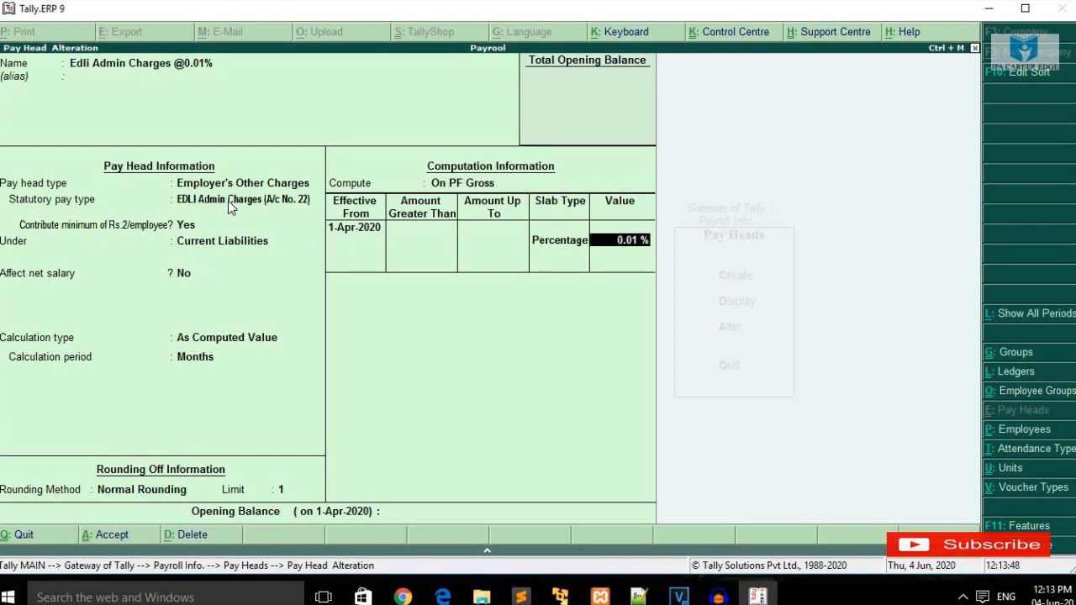
{"action": "key", "text": "Return"}
{"action": "key", "text": "Return"}
{"action": "key", "text": "Return"}
{"action": "left_click", "coordinate": [228, 200]}
{"action": "key", "text": "Return"}
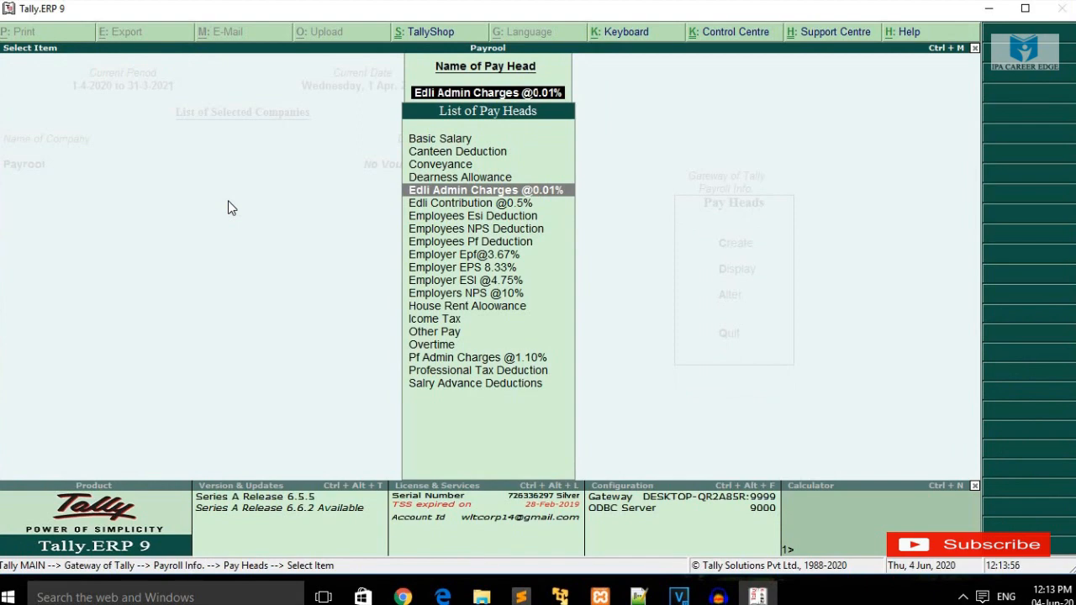
Find the Employer ESI @4.75% pay head with "Emp" and open it for alteration.
{"action": "type", "text": "E"}
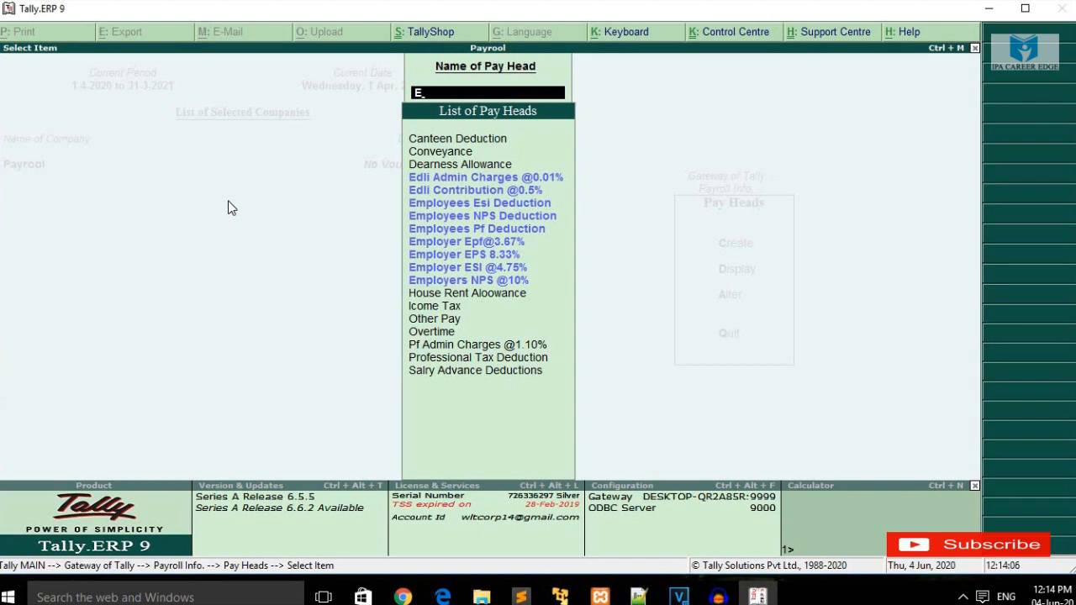
{"action": "type", "text": "mp"}
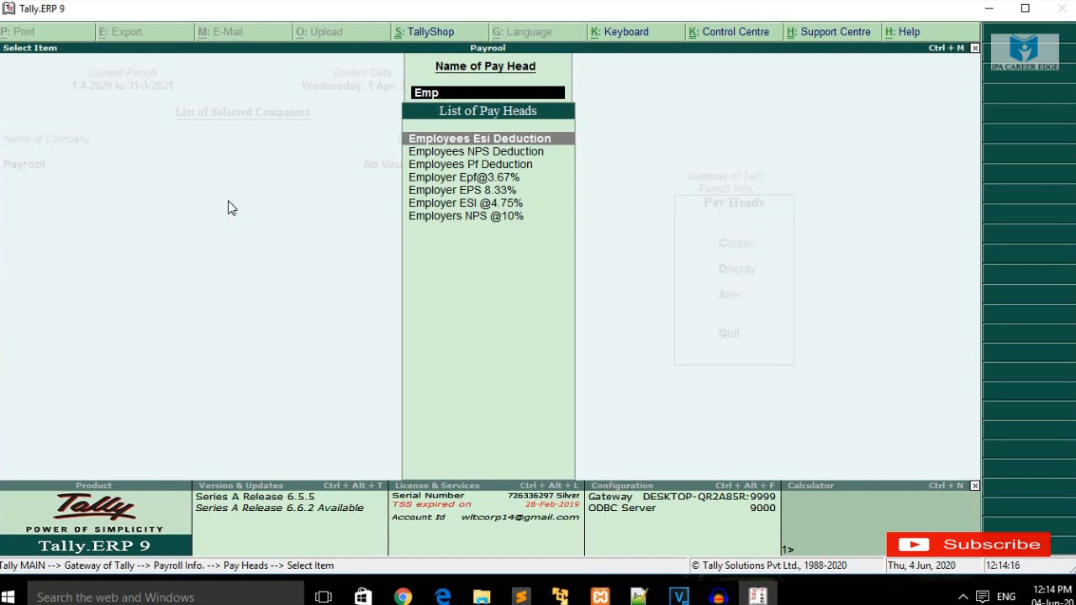
{"action": "key", "text": "Down"}
{"action": "key", "text": "Down"}
{"action": "key", "text": "Down"}
{"action": "key", "text": "Down"}
{"action": "key", "text": "Down"}
{"action": "key", "text": "Return"}
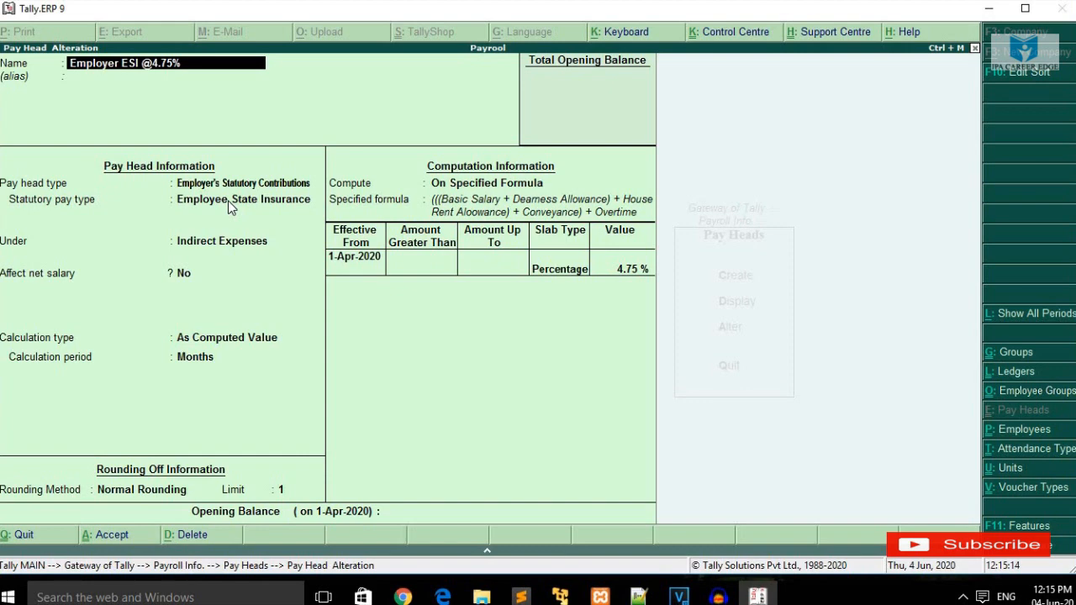
Review the Employer ESI pay head's type, statutory pay type, parent group, net salary effect, rounding settings and computation method.
{"action": "key", "text": "Return"}
{"action": "key", "text": "Return"}
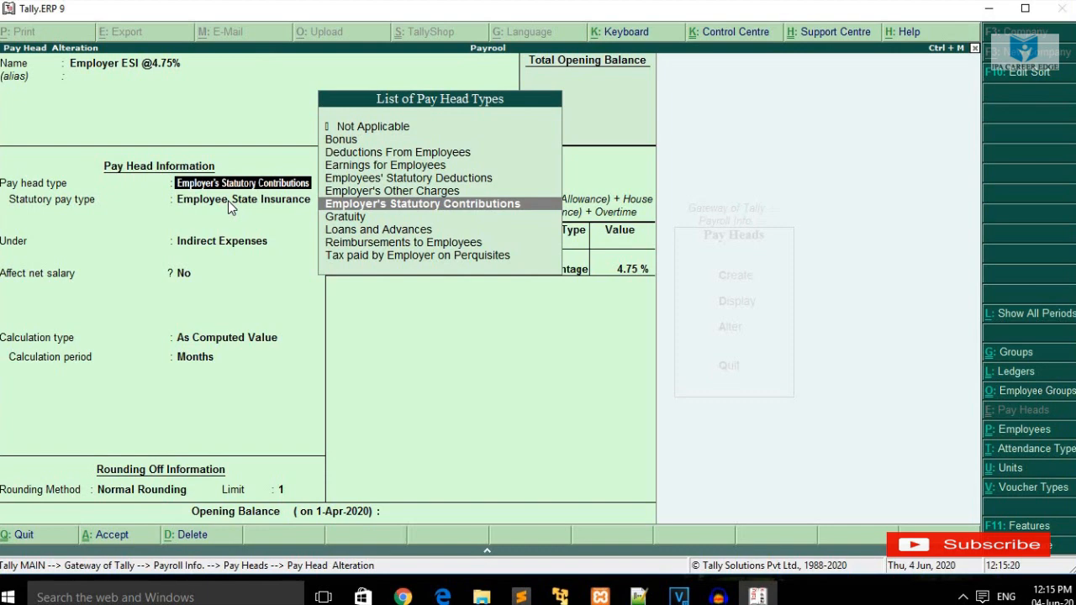
{"action": "key", "text": "Return"}
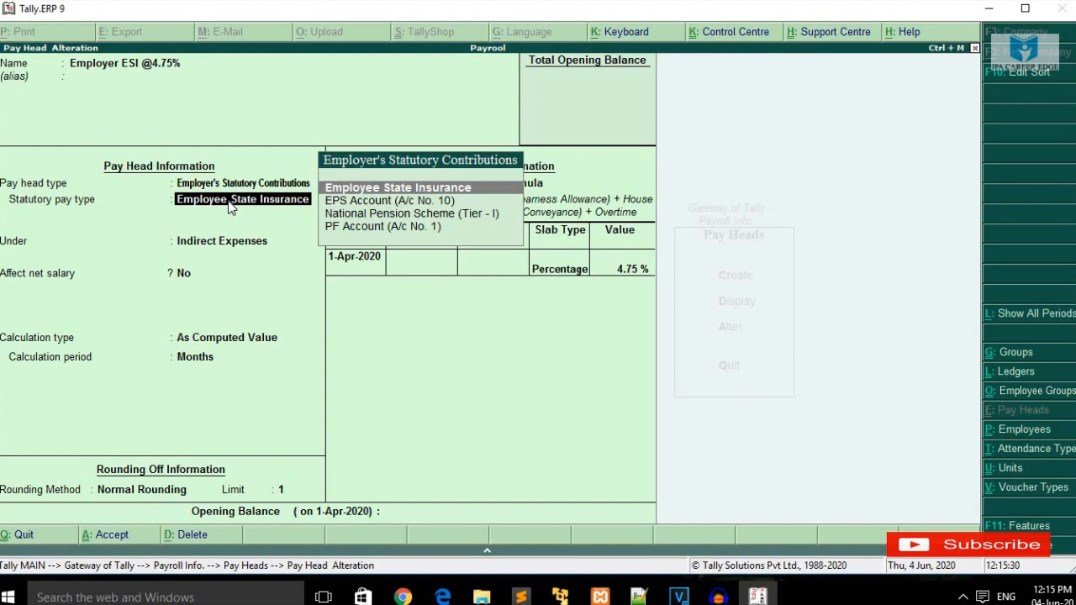
{"action": "key", "text": "Return"}
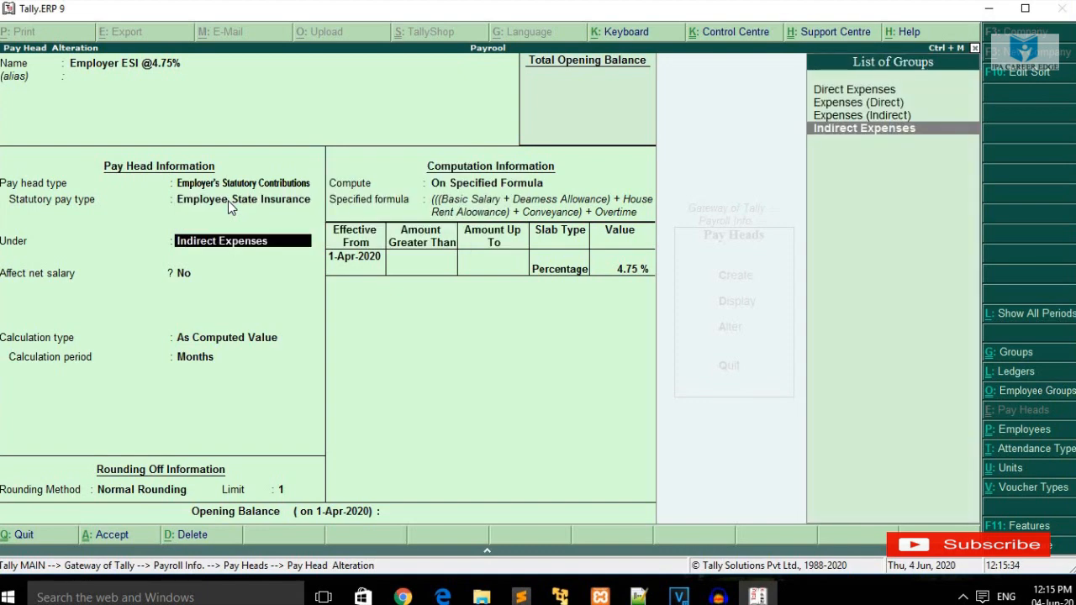
{"action": "key", "text": "Return"}
{"action": "key", "text": "Return"}
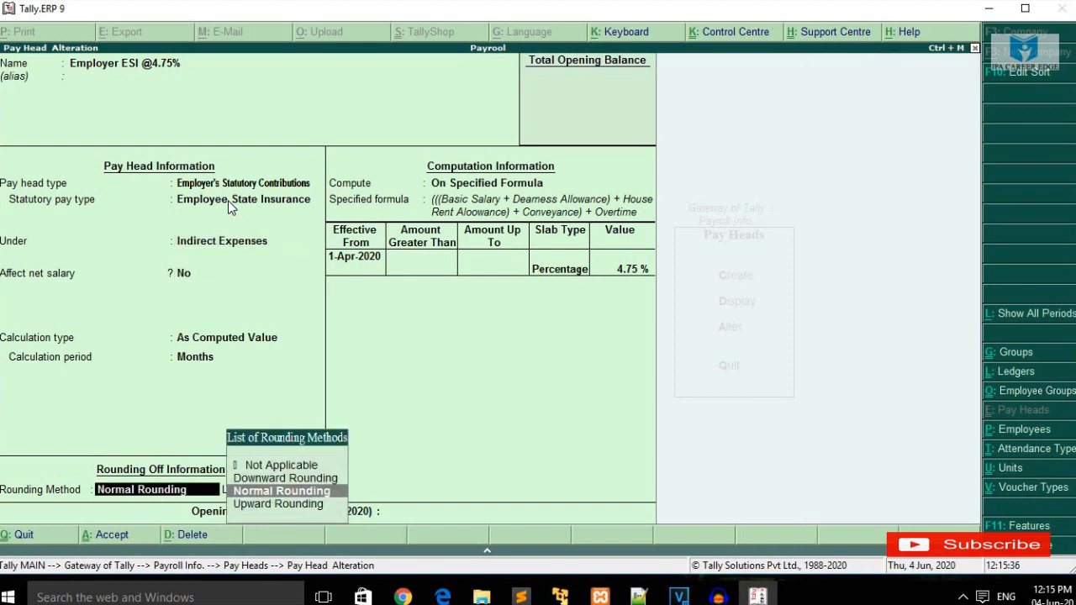
{"action": "key", "text": "Return"}
{"action": "key", "text": "Return"}
{"action": "key", "text": "Return"}
{"action": "key", "text": "Escape"}
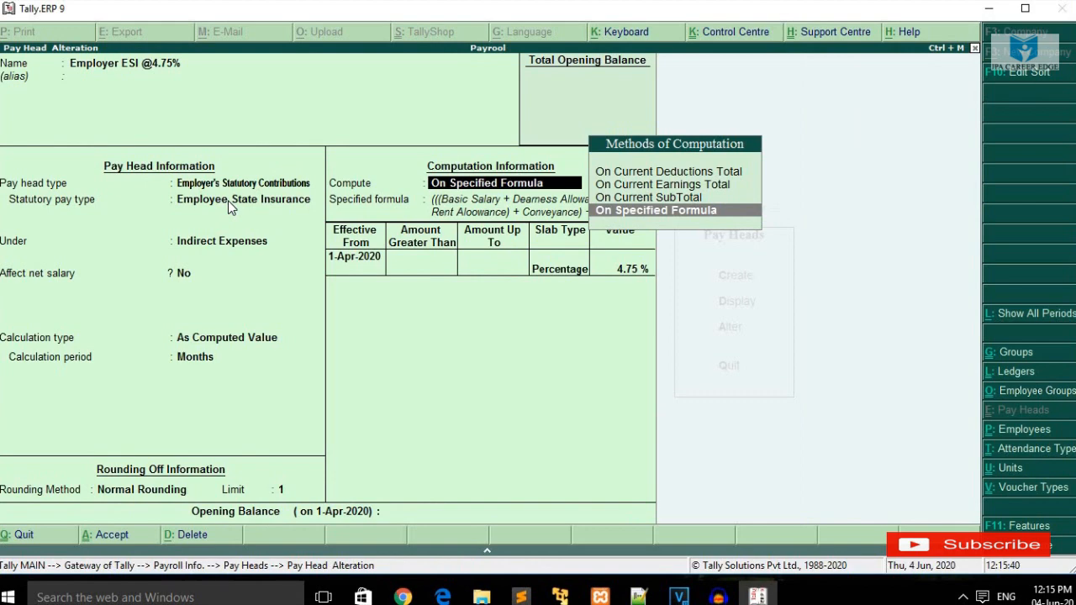
Go through the functions and pay heads in the Employer ESI pay head's specified computation formula, keeping Add Pay Head for each row.
{"action": "key", "text": "Return"}
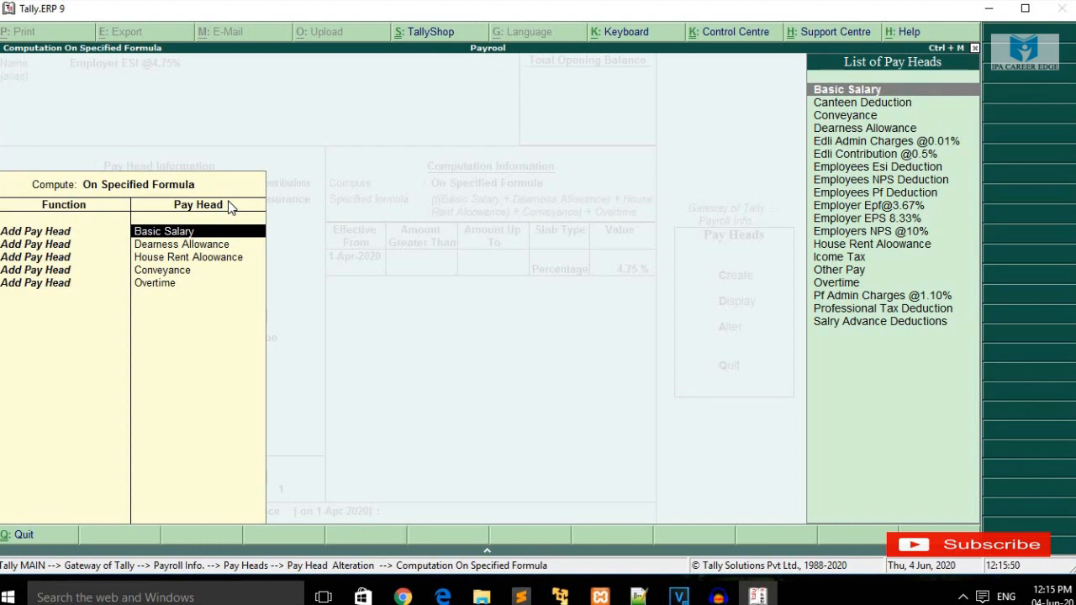
{"action": "key", "text": "Return"}
{"action": "key", "text": "Return"}
{"action": "key", "text": "Return"}
{"action": "key", "text": "Return"}
{"action": "key", "text": "Return"}
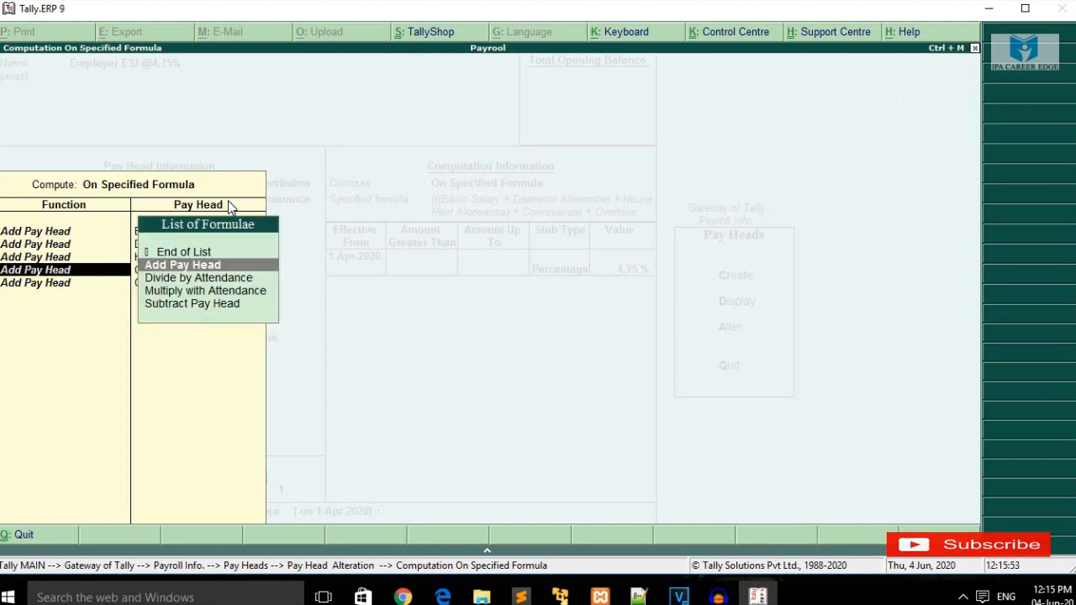
{"action": "left_click", "coordinate": [185, 267]}
{"action": "key", "text": "Return"}
{"action": "key", "text": "Return"}
{"action": "key", "text": "Return"}
{"action": "key", "text": "Return"}
{"action": "key", "text": "Return"}
{"action": "key", "text": "Return"}
{"action": "key", "text": "Return"}
{"action": "key", "text": "Return"}
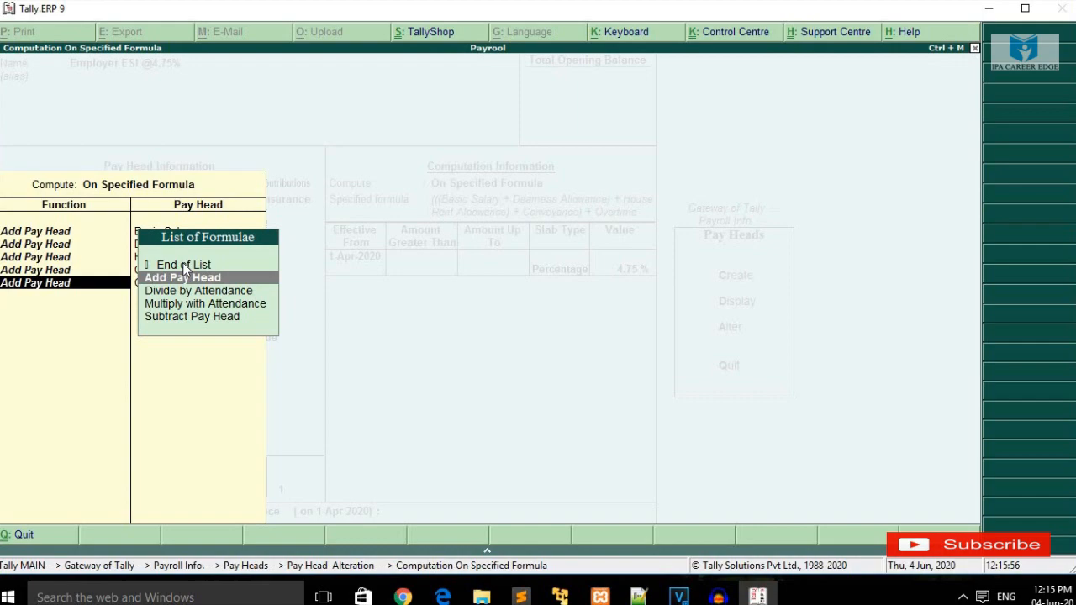
Finish the Employer ESI formula and slab review, and accept the pay head.
{"action": "key", "text": "Return"}
{"action": "key", "text": "Return"}
{"action": "key", "text": "Return"}
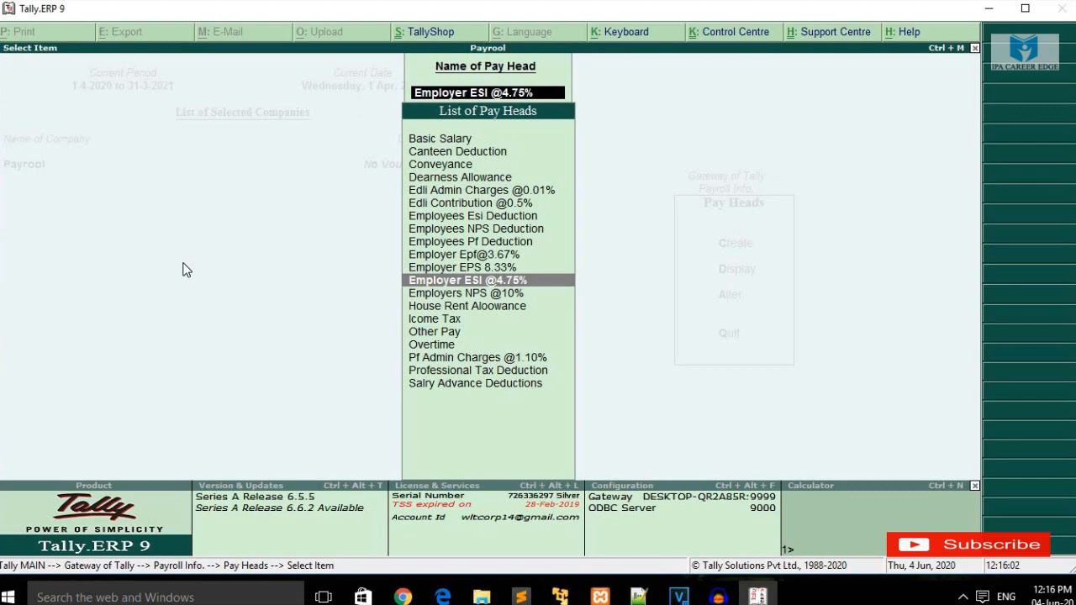
{"action": "type", "text": "Em"}
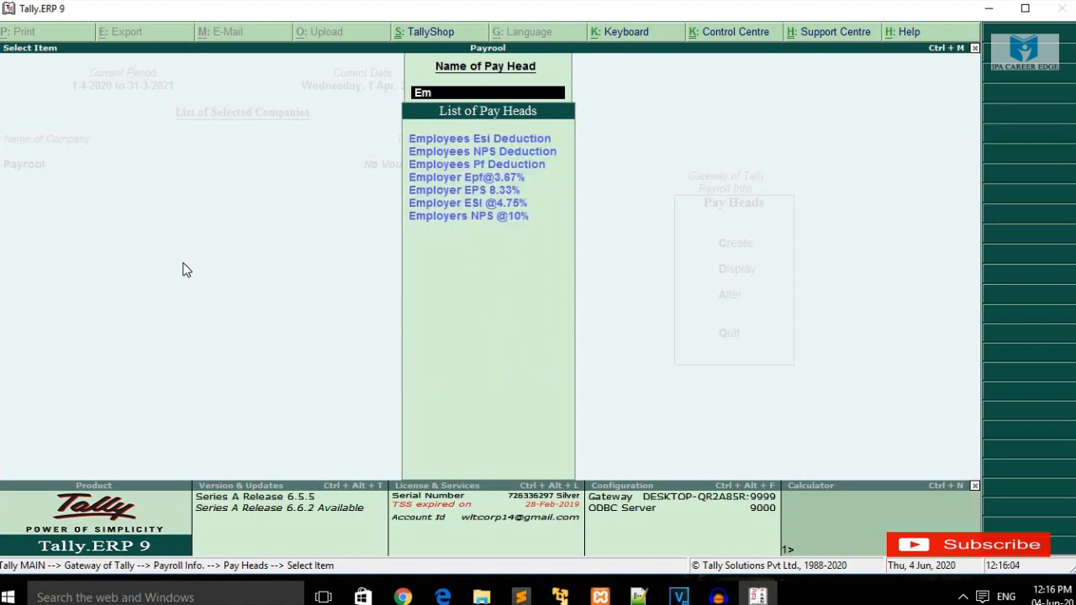
{"action": "type", "text": "p"}
{"action": "key", "text": "Down"}
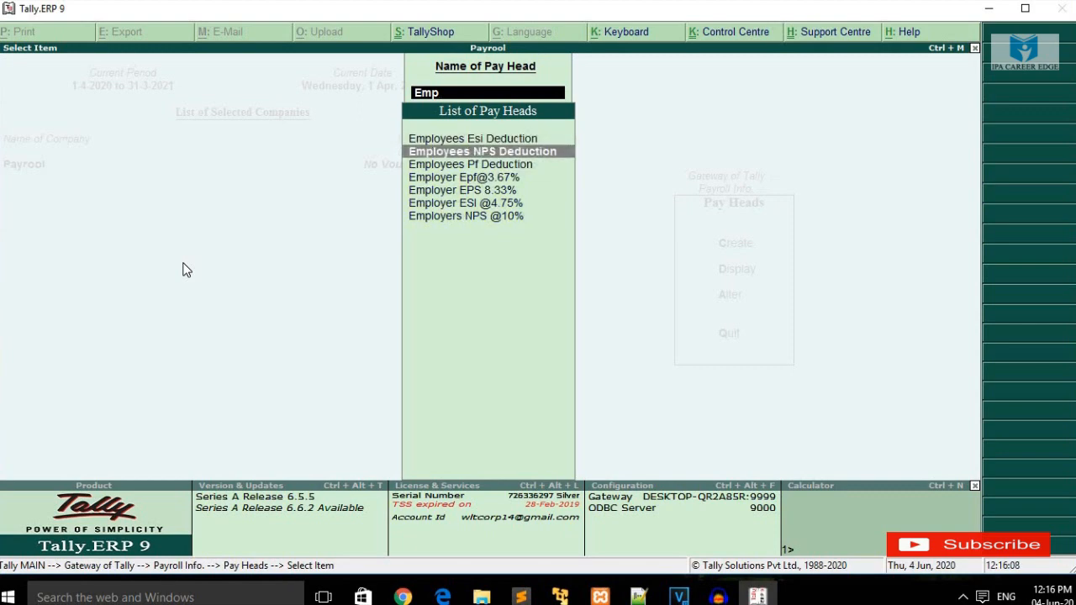
{"action": "key", "text": "Return"}
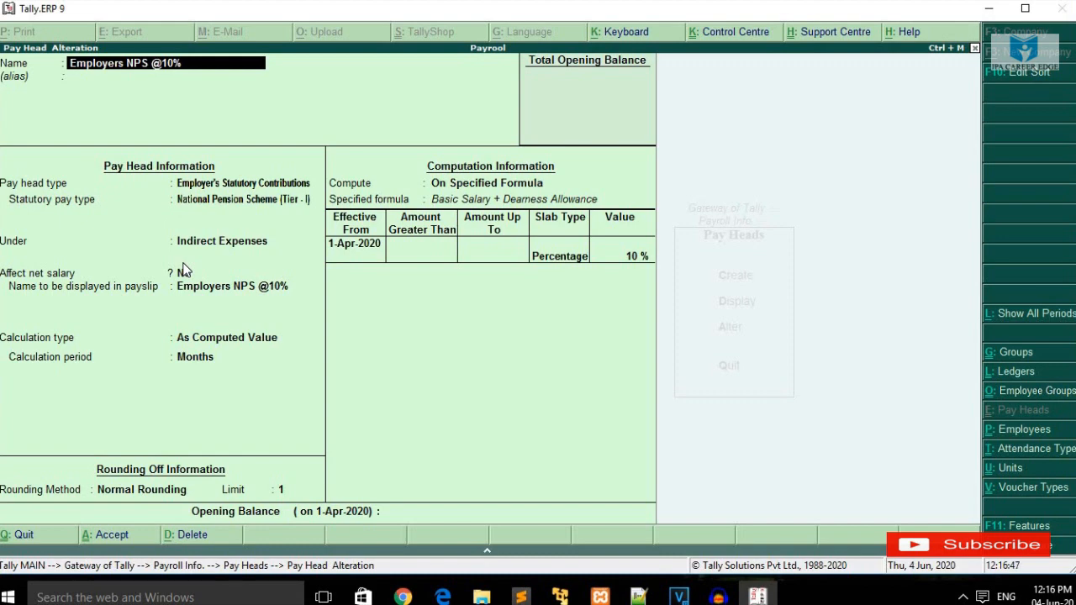
Review the Employers NPS pay head's type, statutory pay type, parent group, net salary effect, calculation type and rounding limit.
{"action": "key", "text": "Return"}
{"action": "key", "text": "Return"}
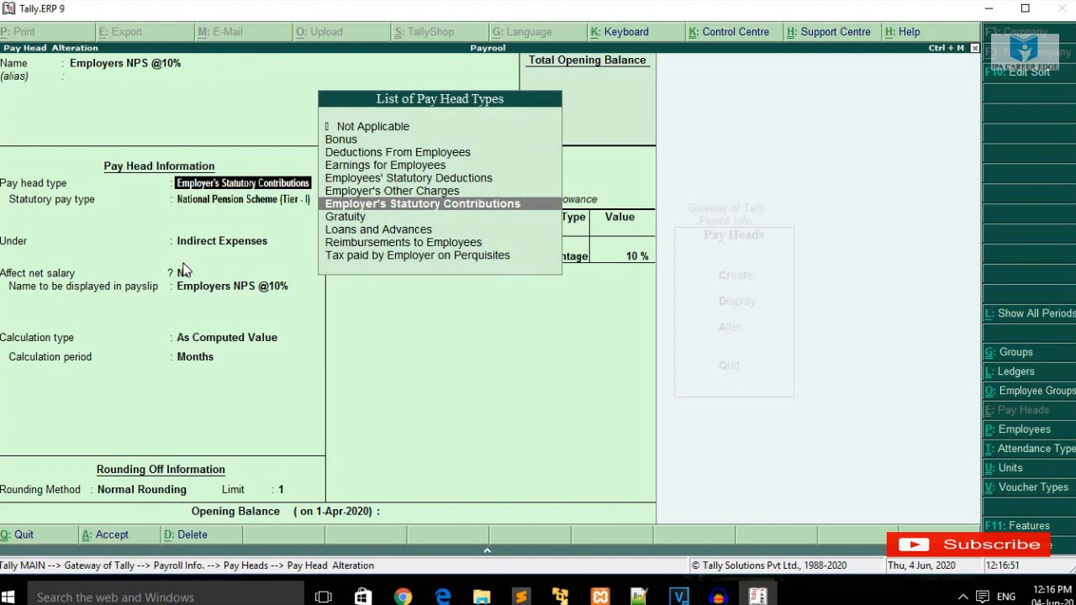
{"action": "key", "text": "Return"}
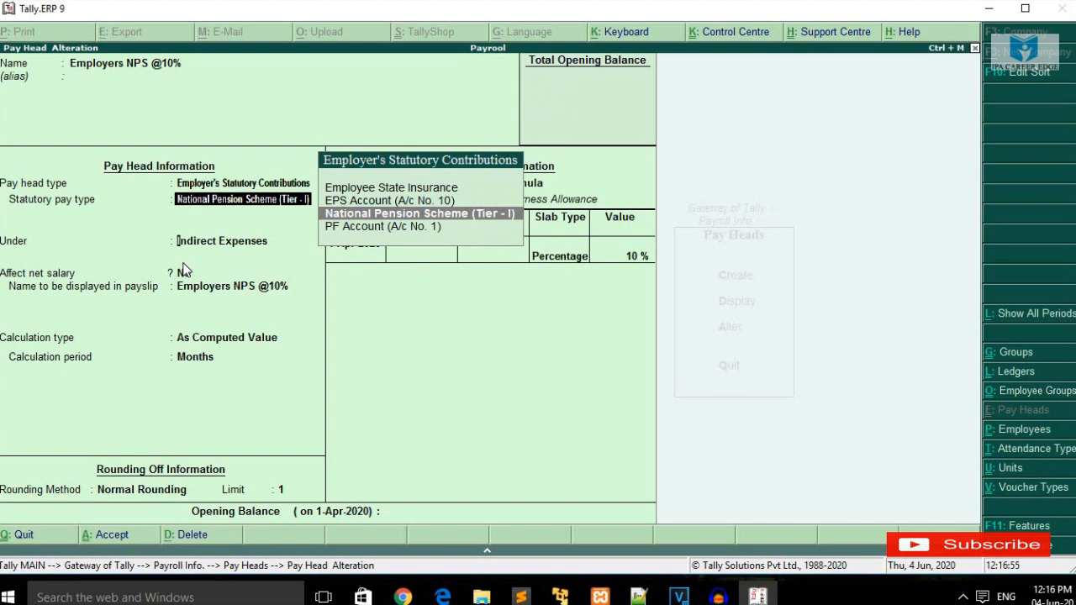
{"action": "key", "text": "Return"}
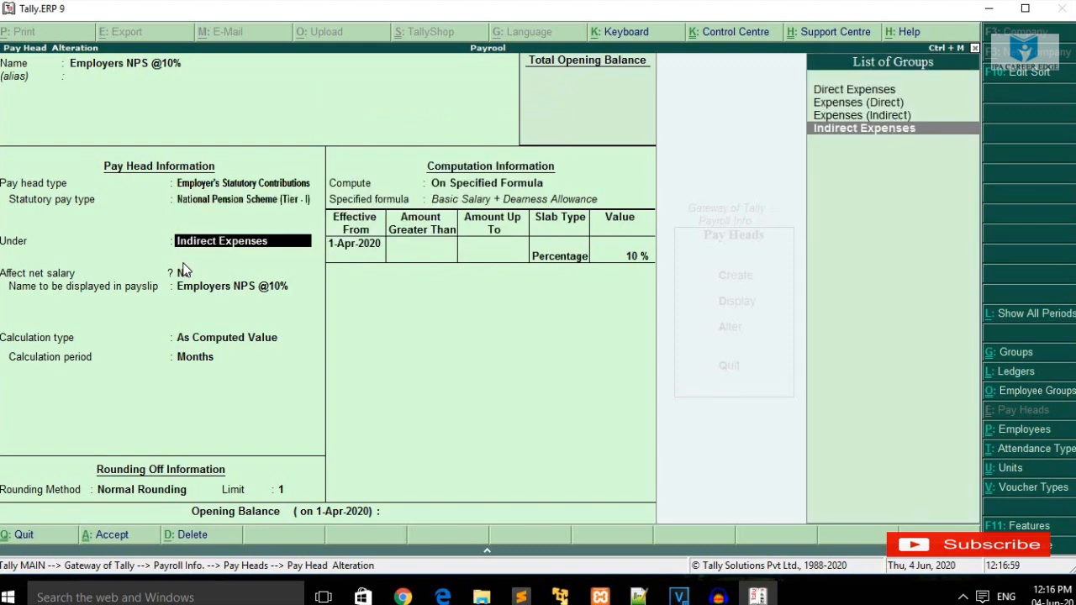
{"action": "key", "text": "Return"}
{"action": "key", "text": "Return"}
{"action": "key", "text": "Return"}
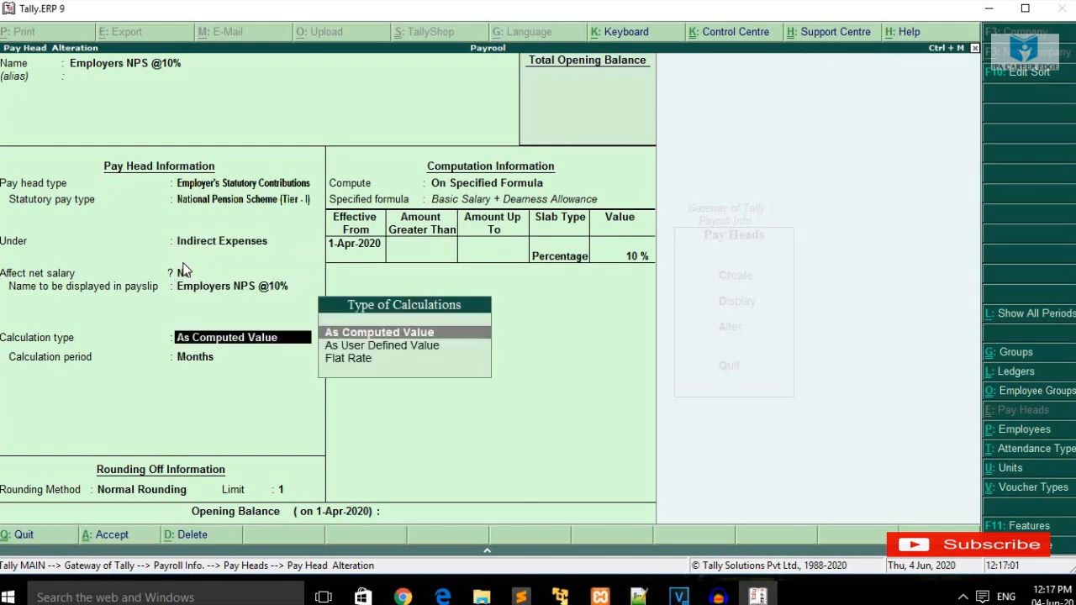
{"action": "key", "text": "Return"}
{"action": "key", "text": "Return"}
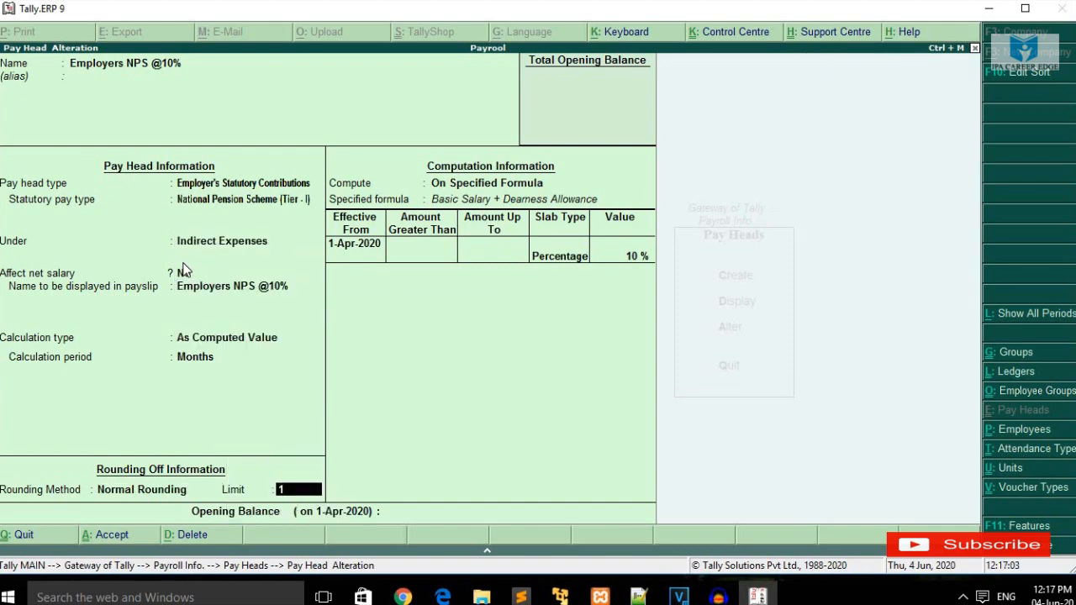
{"action": "key", "text": "Return"}
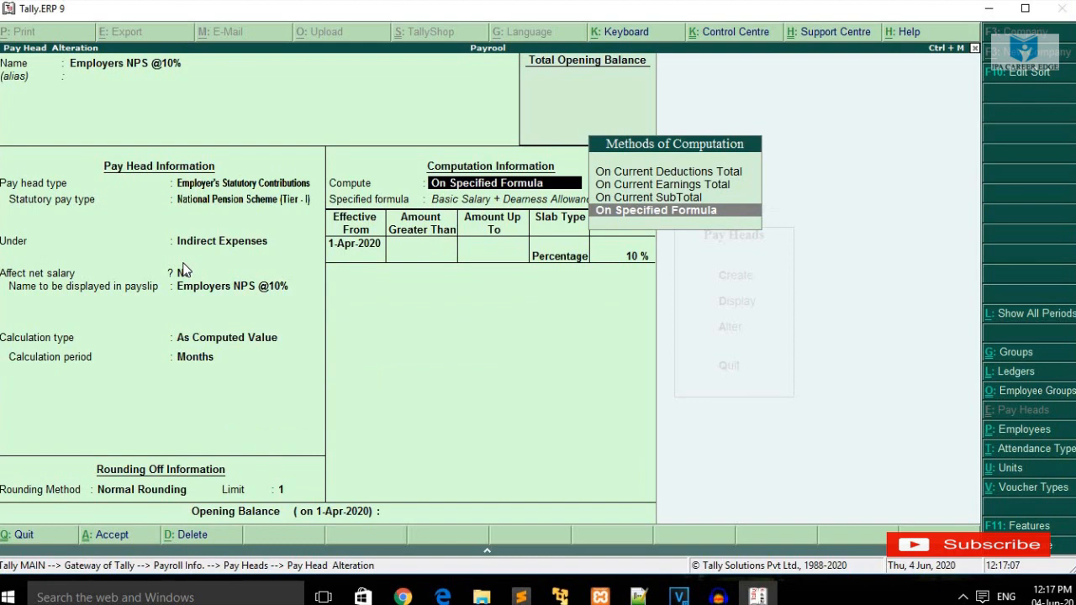
Go through the Employers NPS pay head's specified computation formula and its component pay heads, keeping the existing entries.
{"action": "key", "text": "Return"}
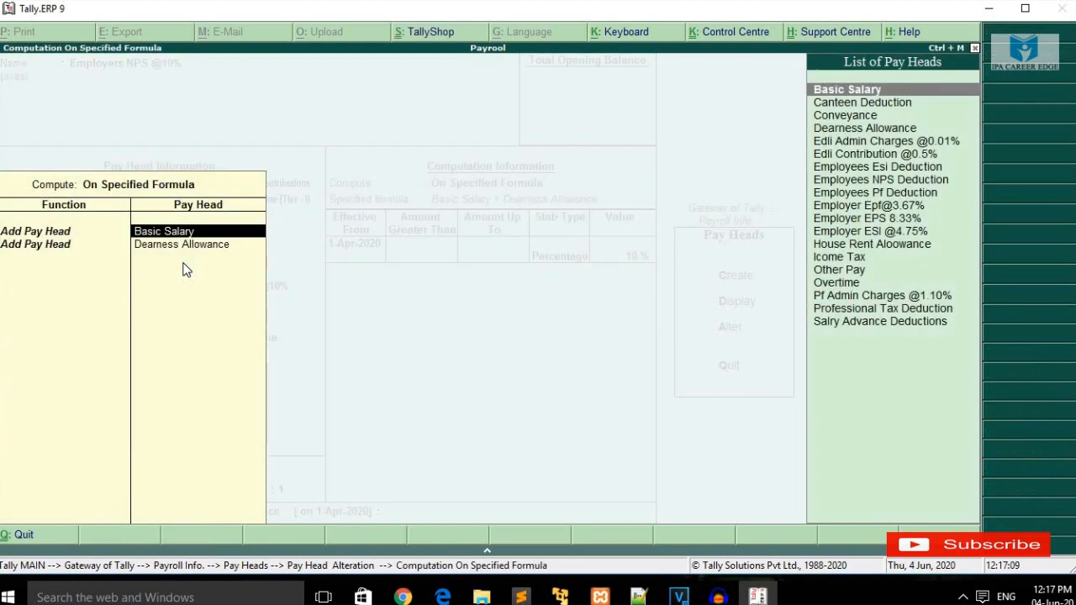
{"action": "key", "text": "Return"}
{"action": "key", "text": "Return"}
{"action": "key", "text": "Return"}
{"action": "key", "text": "Return"}
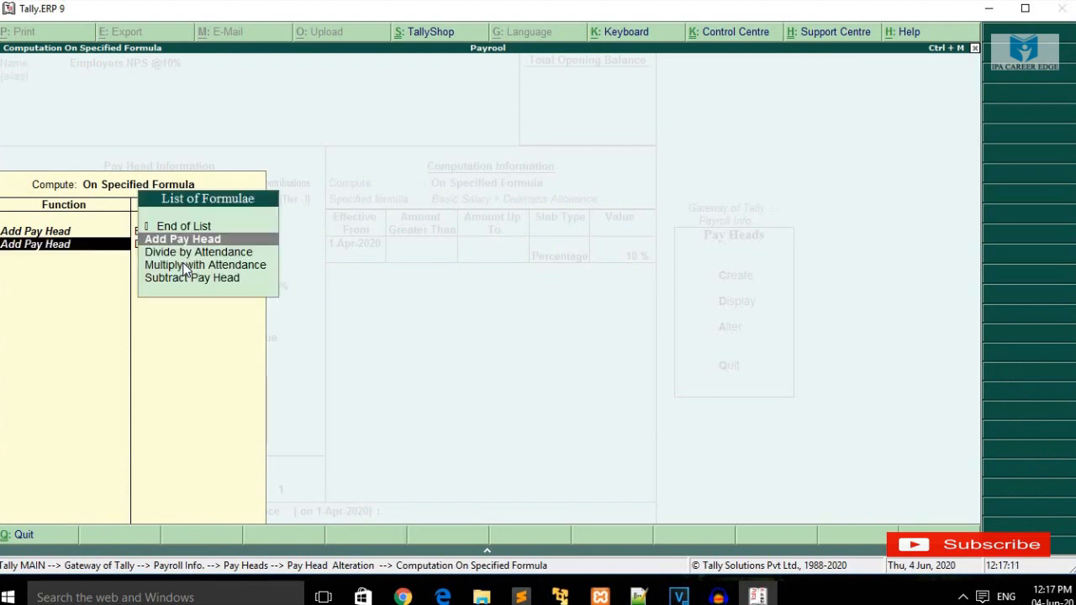
{"action": "key", "text": "Return"}
{"action": "key", "text": "Return"}
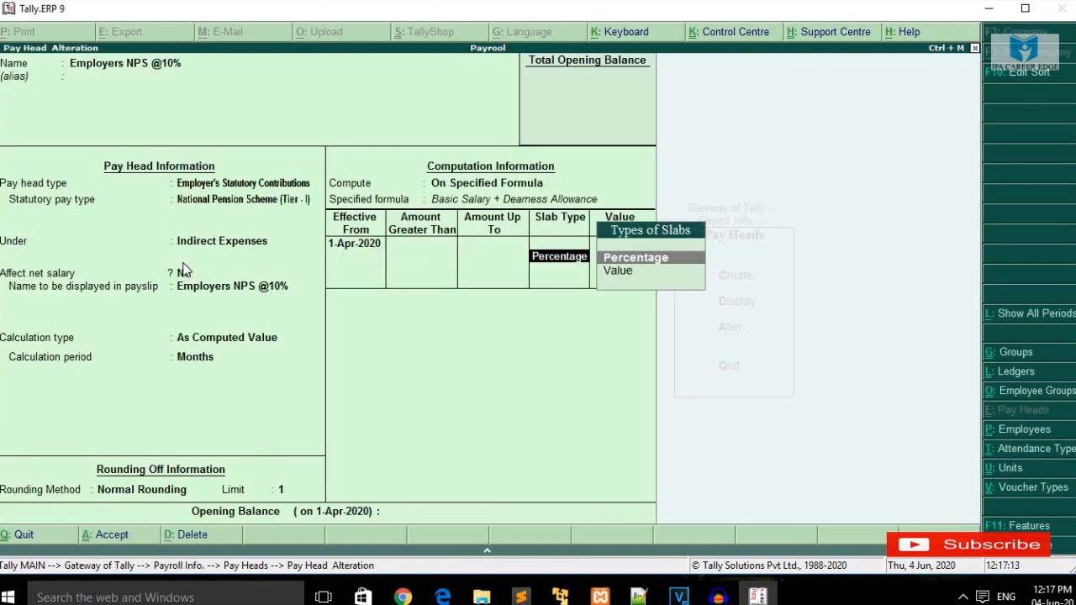
Keep the Employers NPS pay head's percentage slab and value, accept the pay head and return to the pay head list.
{"action": "key", "text": "Return"}
{"action": "key", "text": "Return"}
{"action": "key", "text": "Return"}
{"action": "key", "text": "Return"}
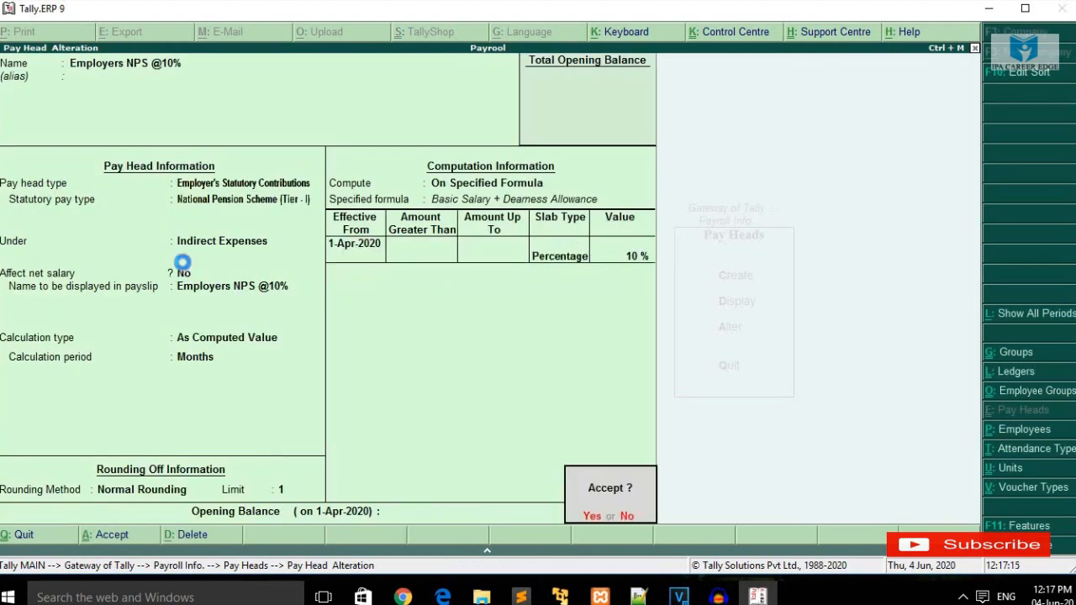
{"action": "key", "text": "Return"}
{"action": "key", "text": "Escape"}
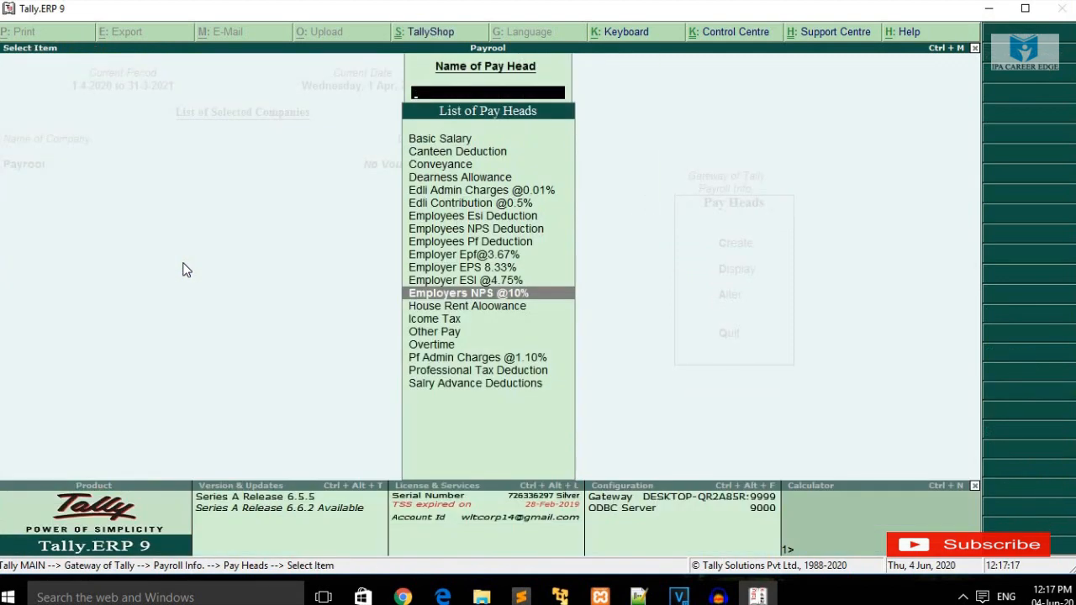